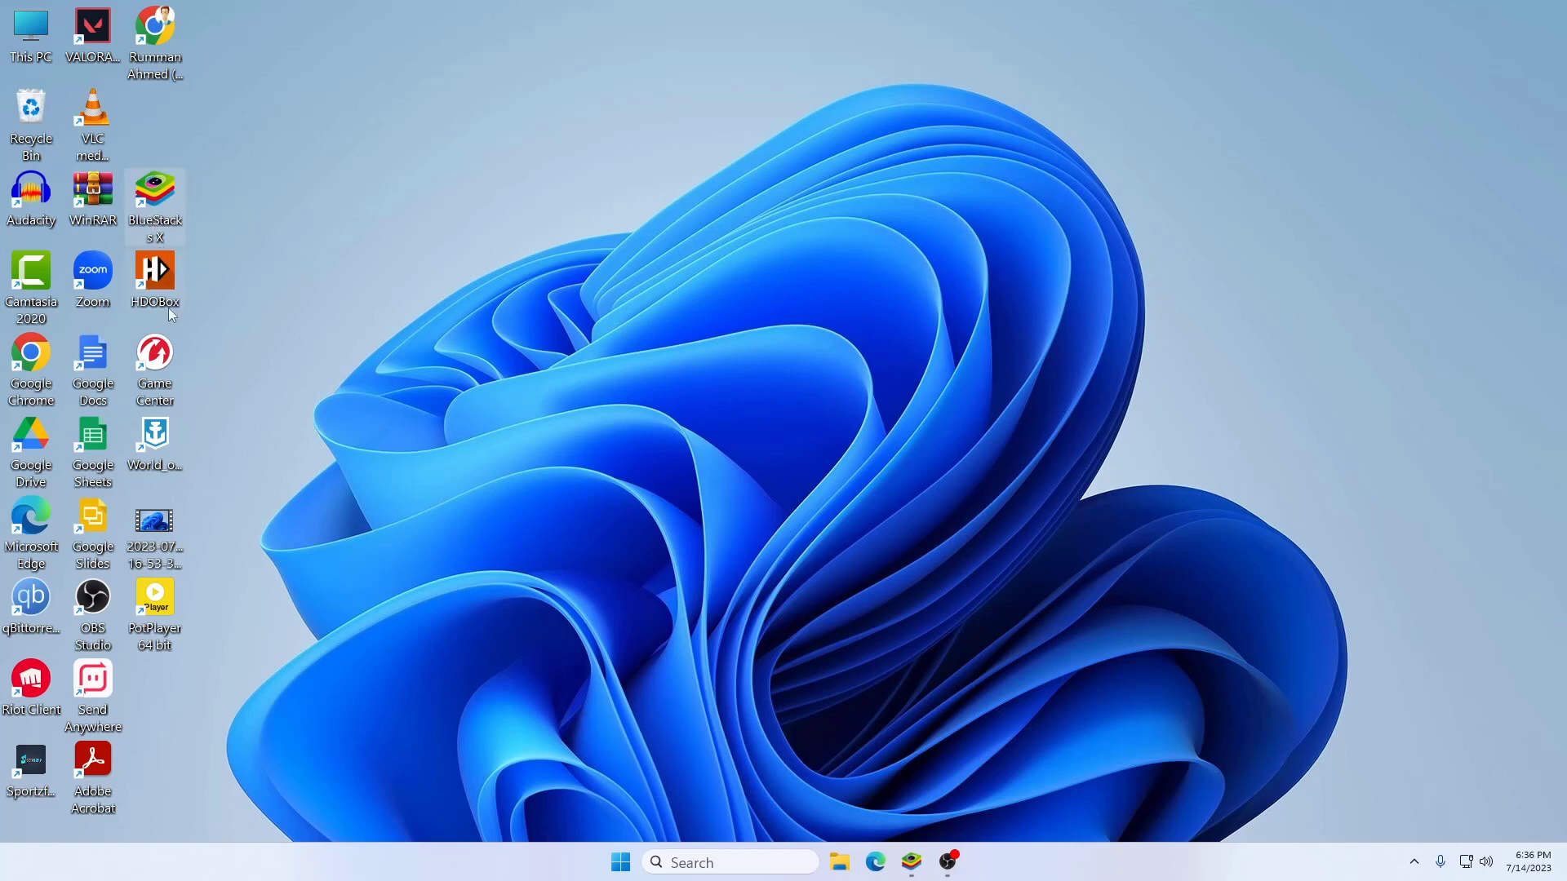
# - Launch BlueStacks X and App Player, and dismiss the restart prompt after the settings fix completes
pyautogui.click(771, 331)
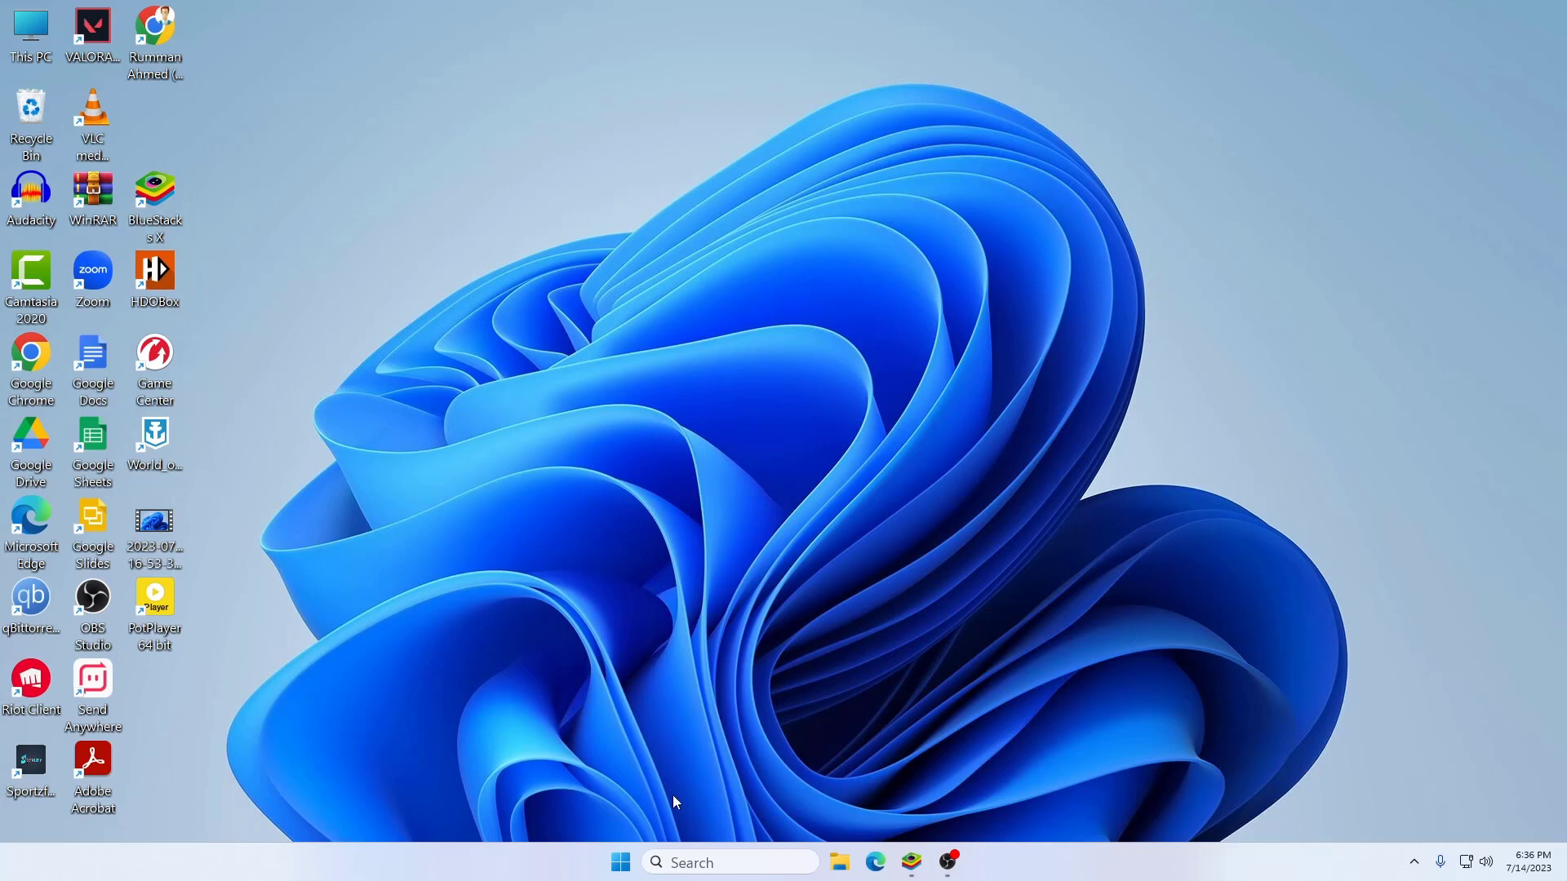
pyautogui.click(911, 863)
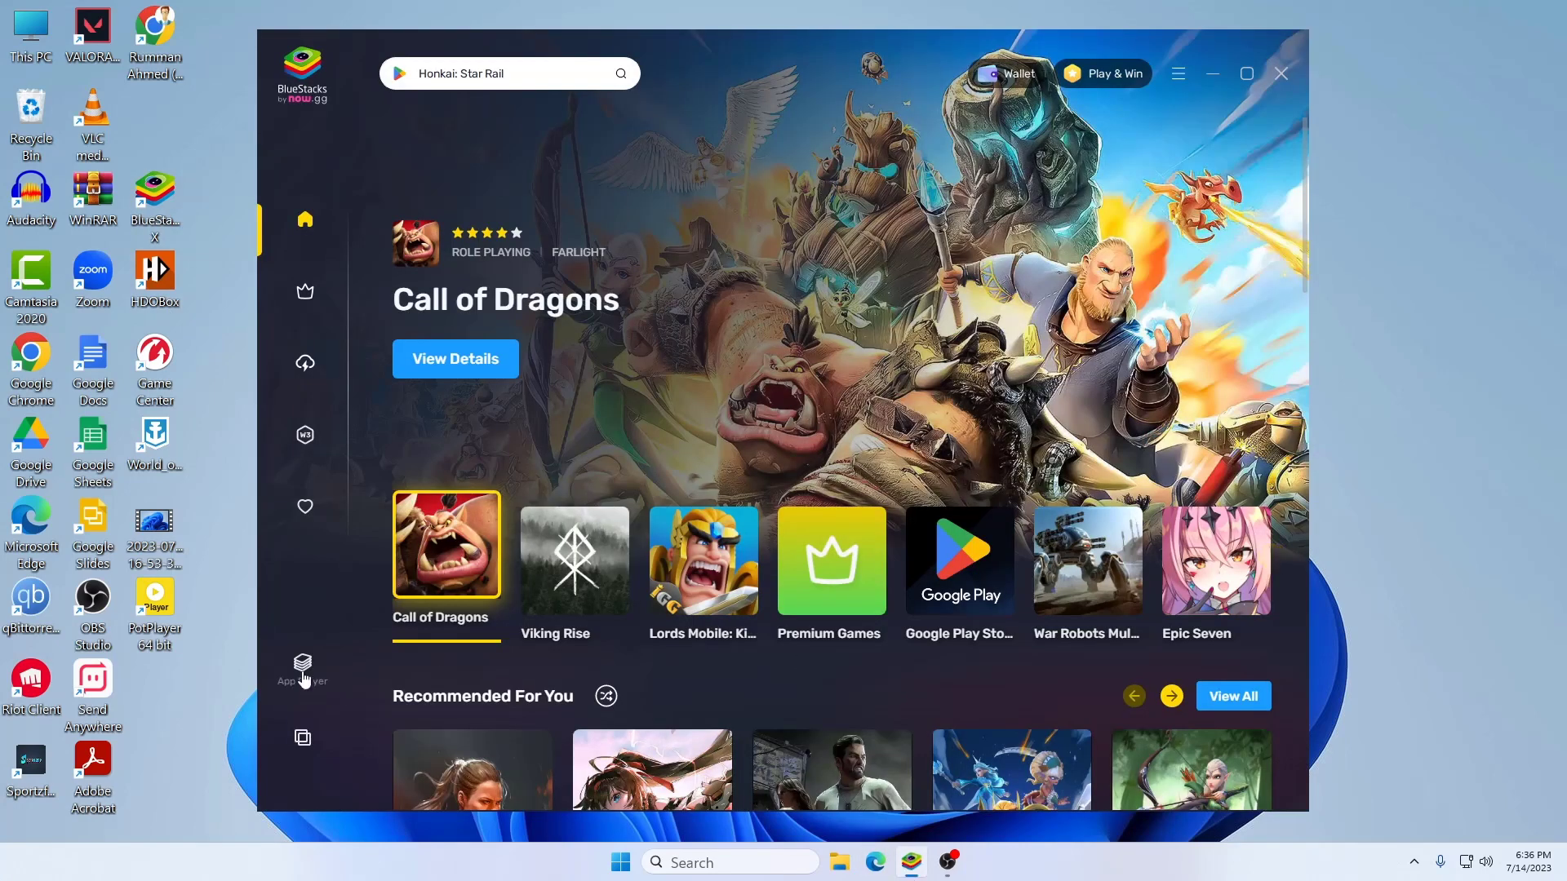
pyautogui.click(304, 670)
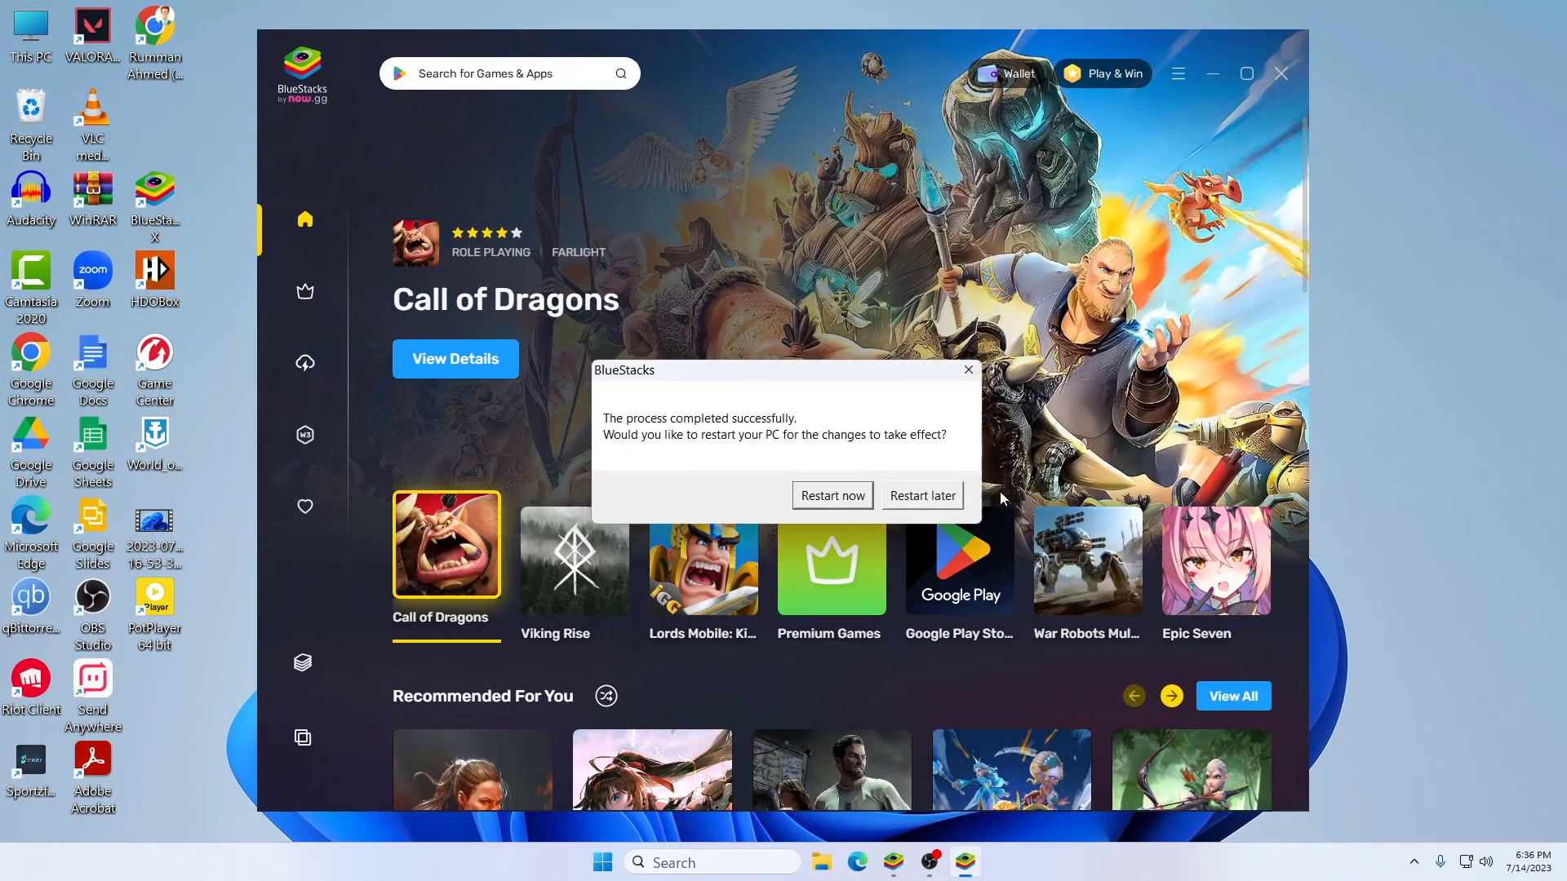
pyautogui.click(965, 371)
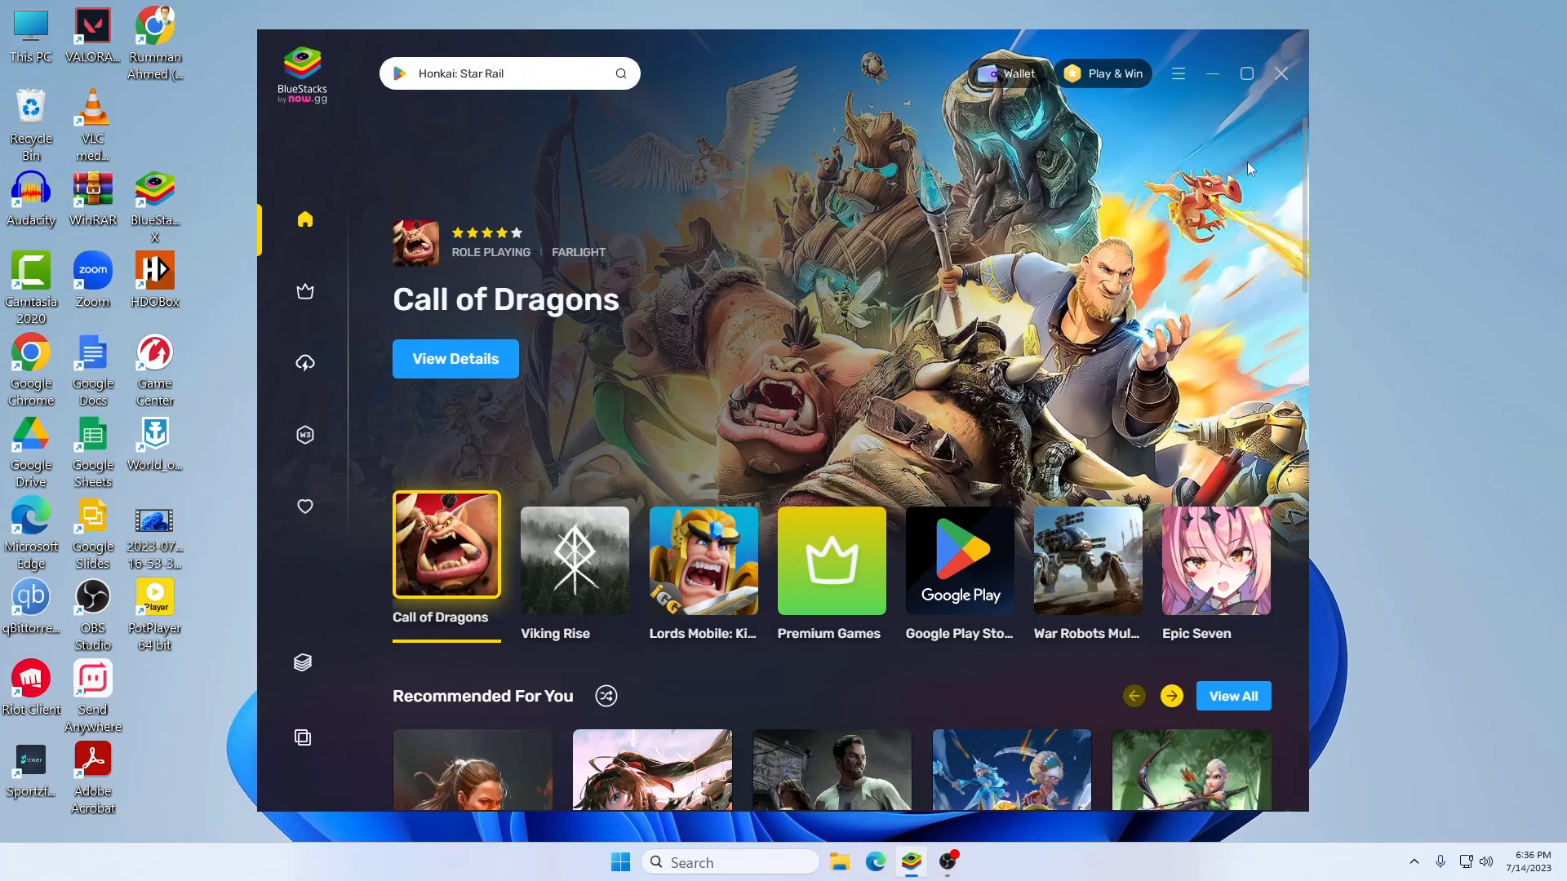
# - Close the BlueStacks launcher and open Control Panel from a Windows search for 'cont'
pyautogui.click(1281, 74)
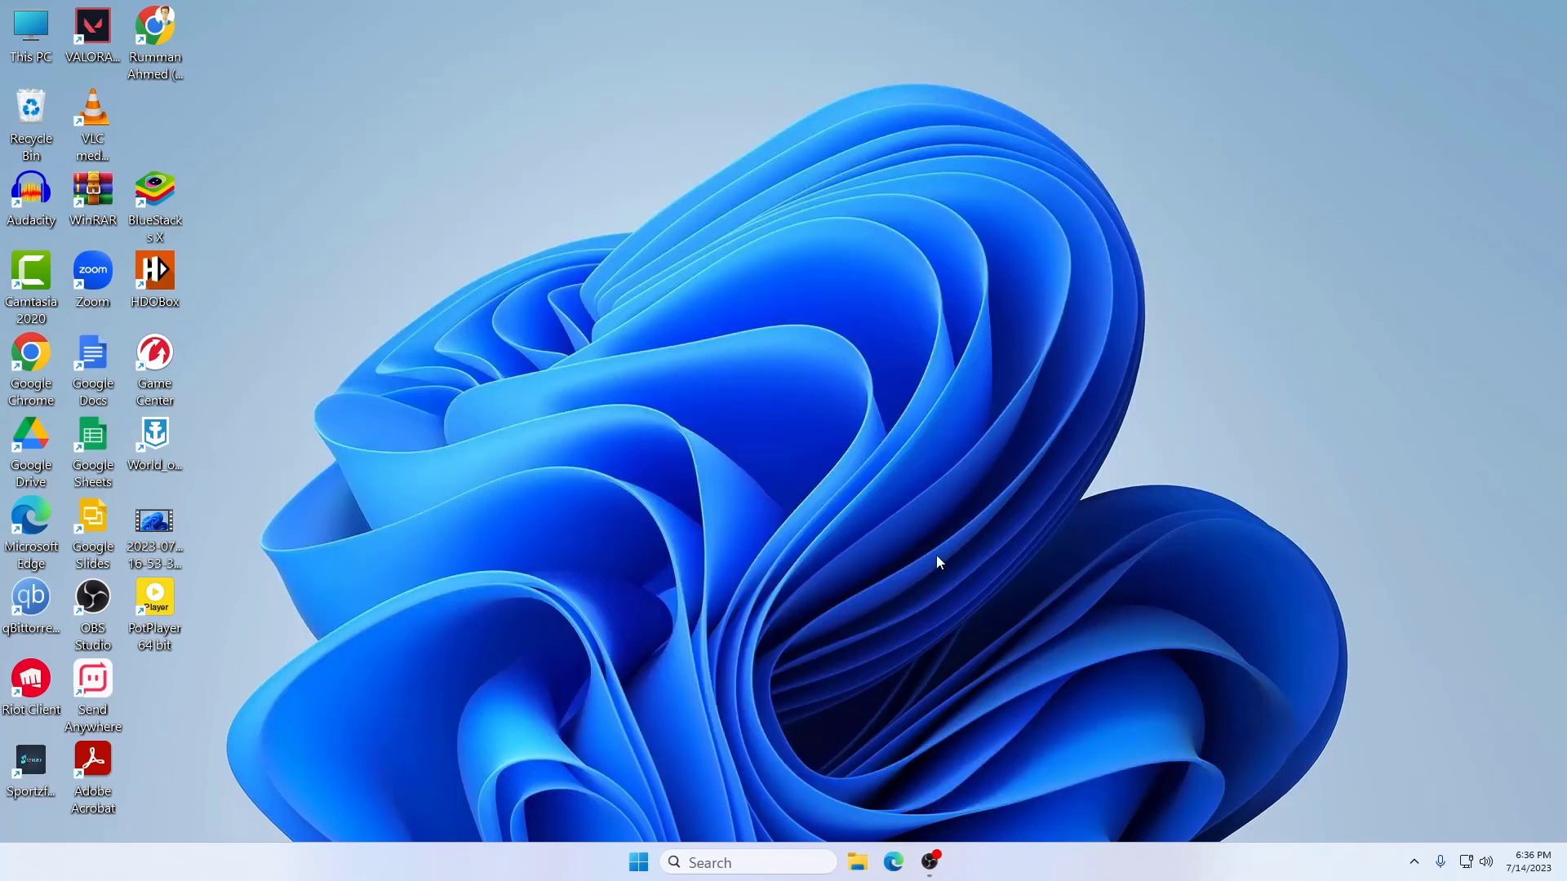
pyautogui.click(749, 864)
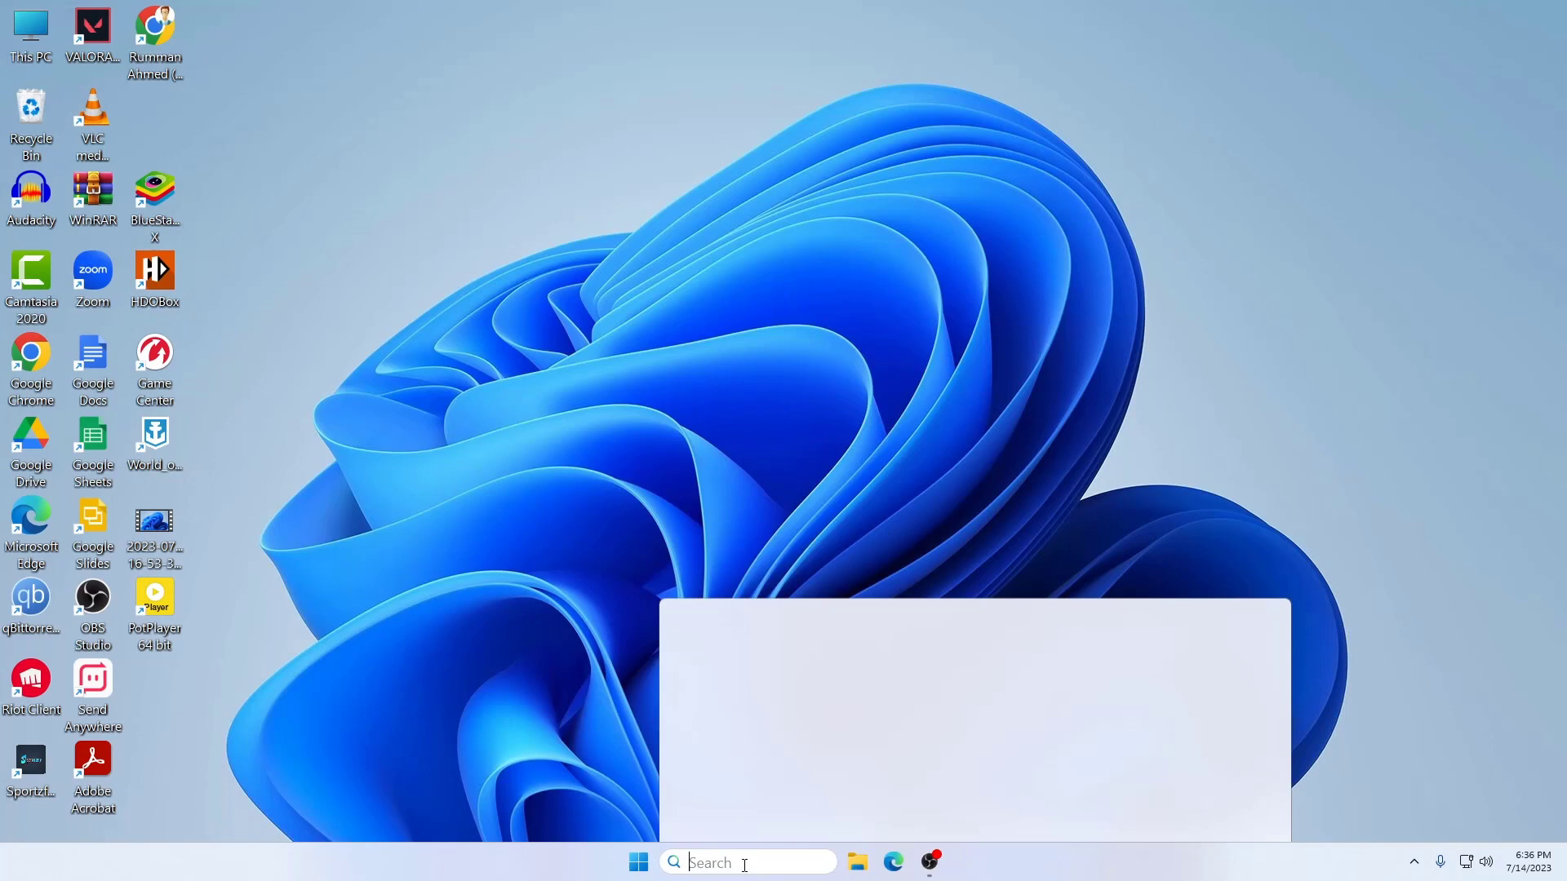
pyautogui.write('cont')
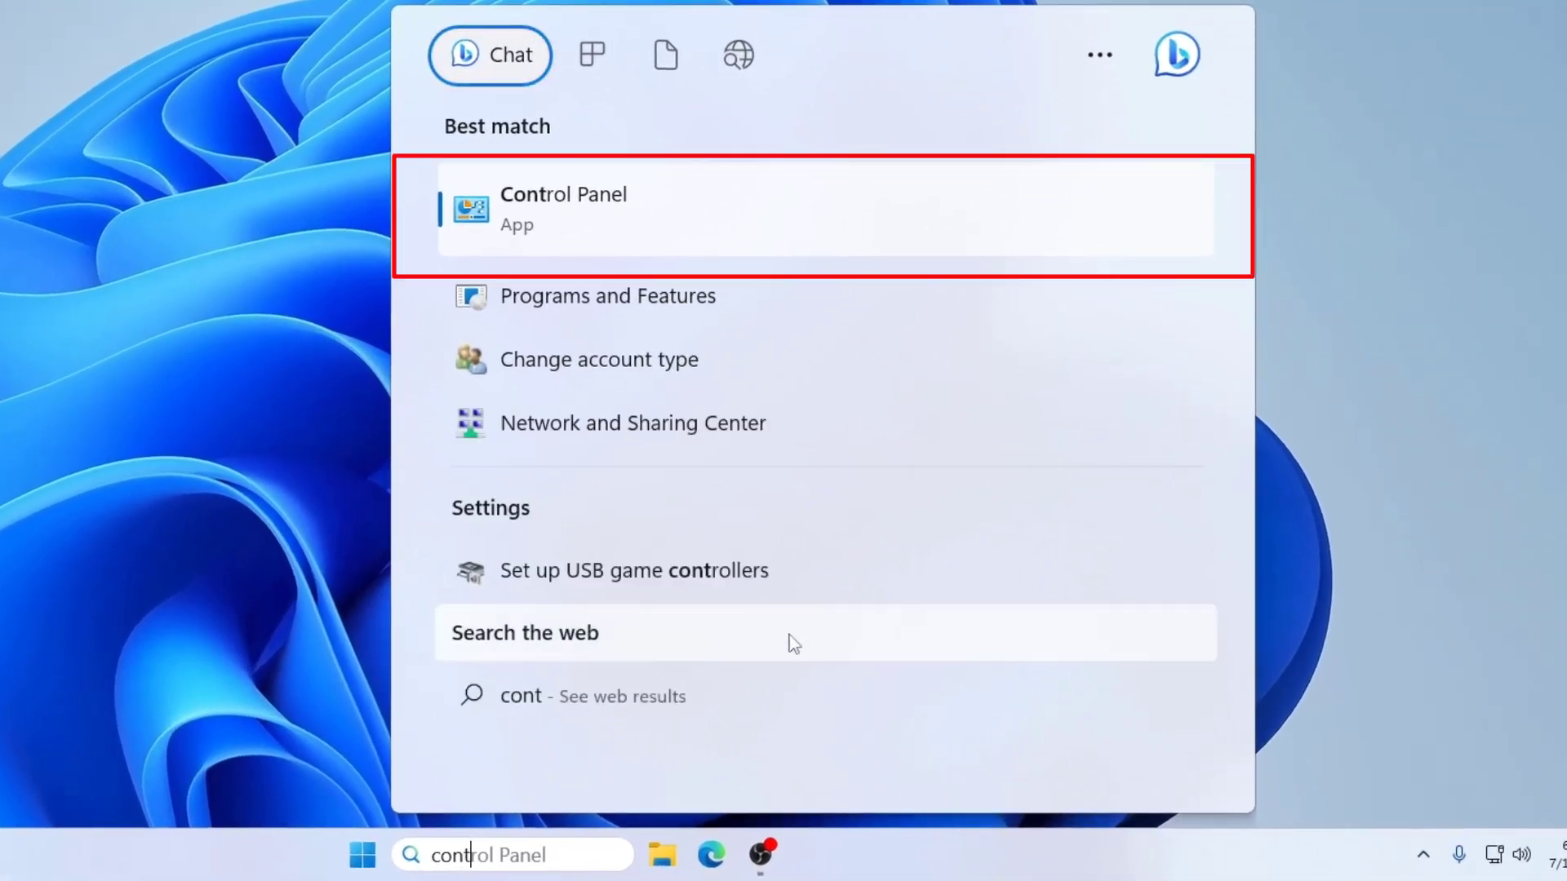
pyautogui.click(720, 250)
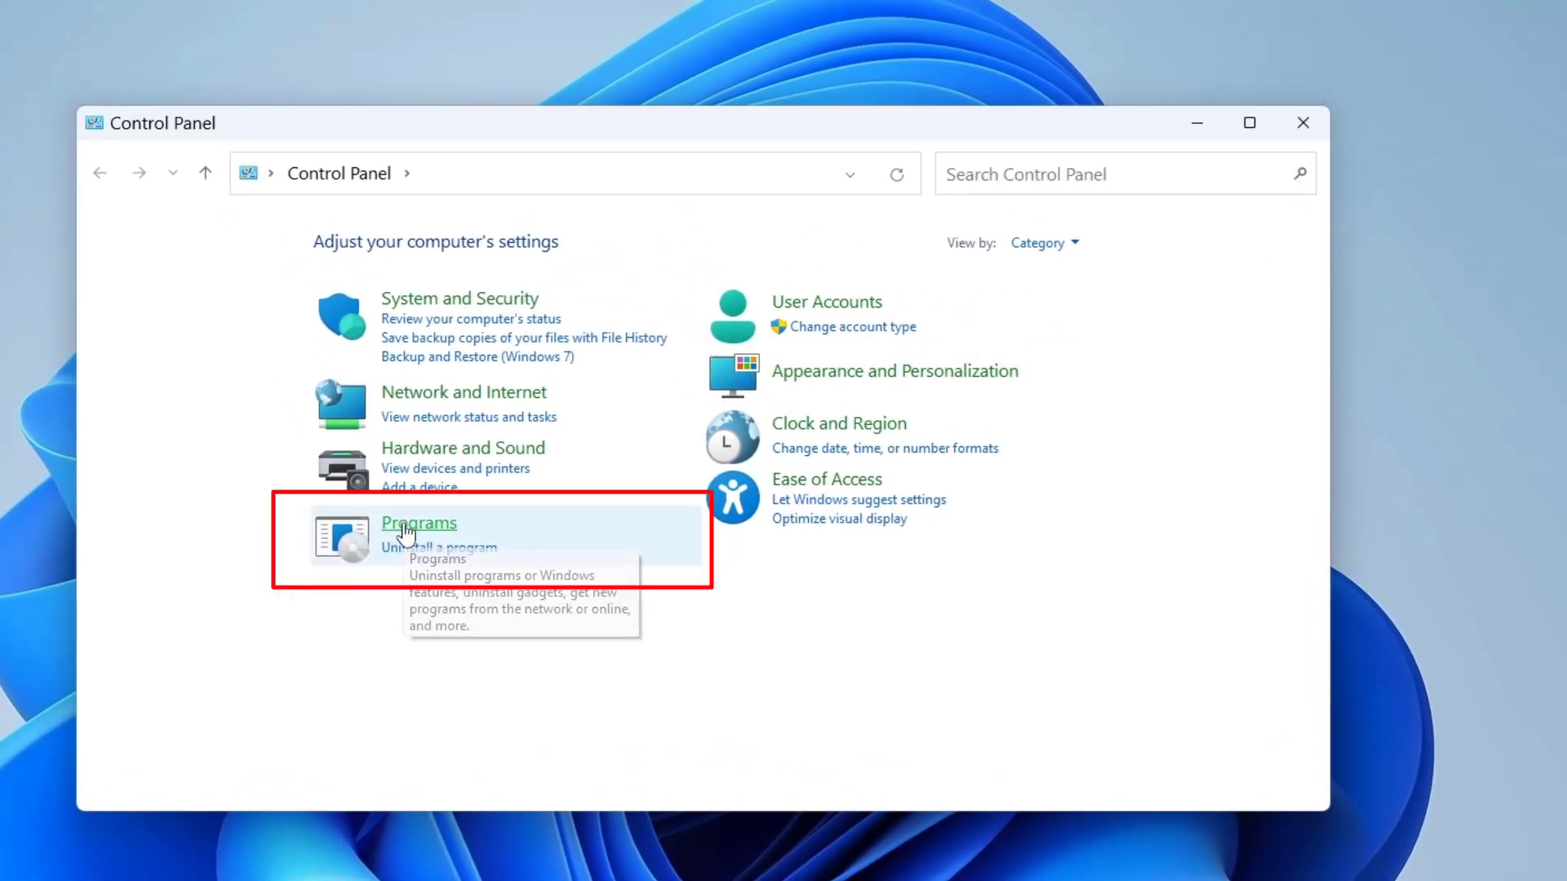
# - Open the Windows Features dialog via Programs and Programs and Features in Control Panel
pyautogui.click(411, 526)
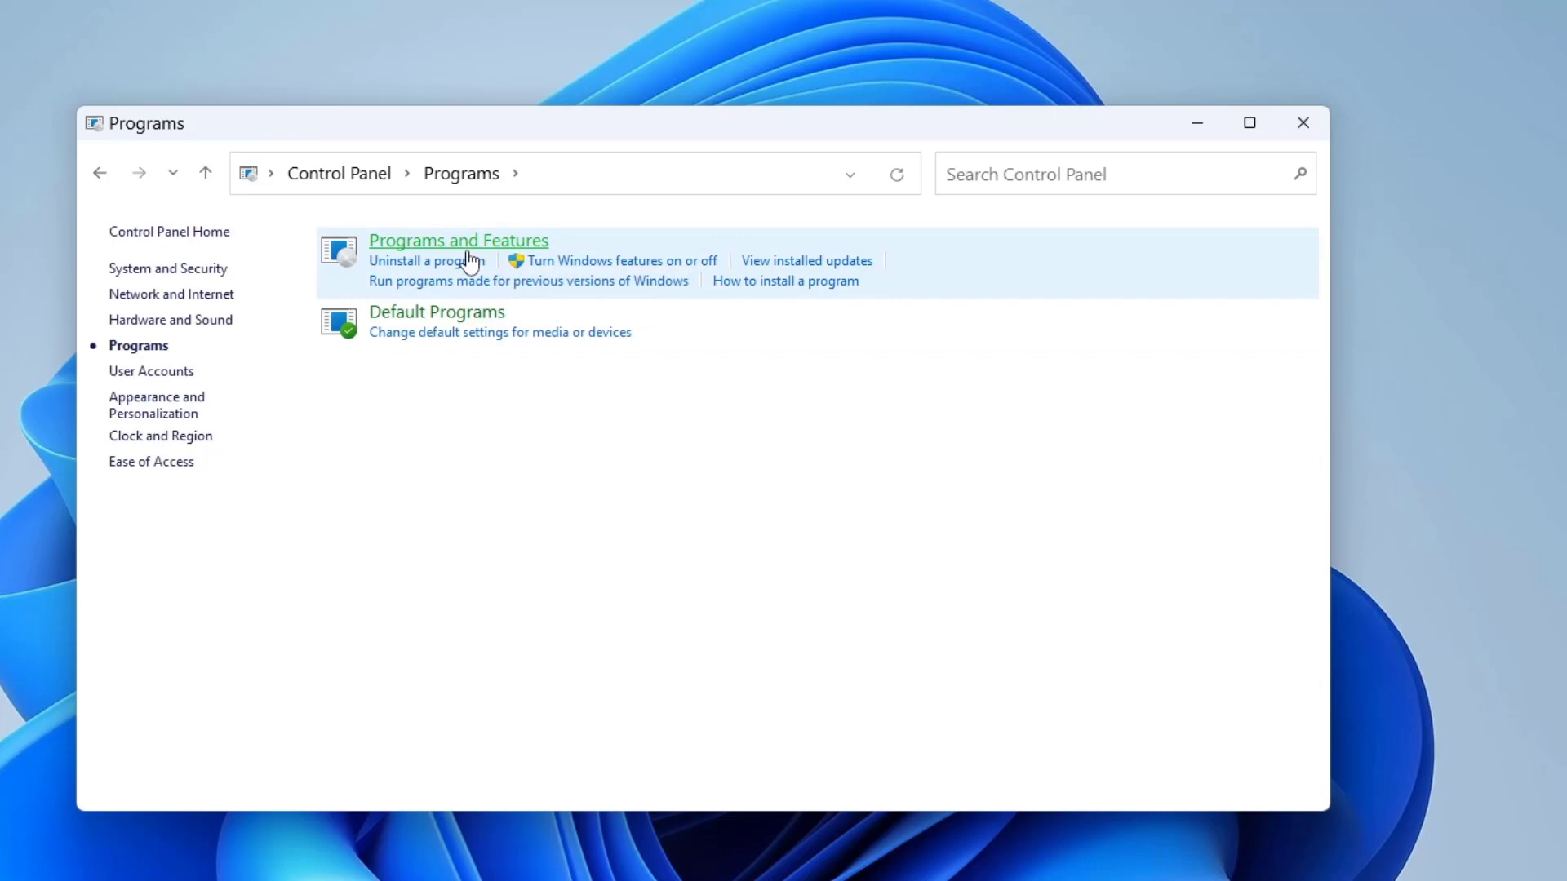
pyautogui.click(469, 246)
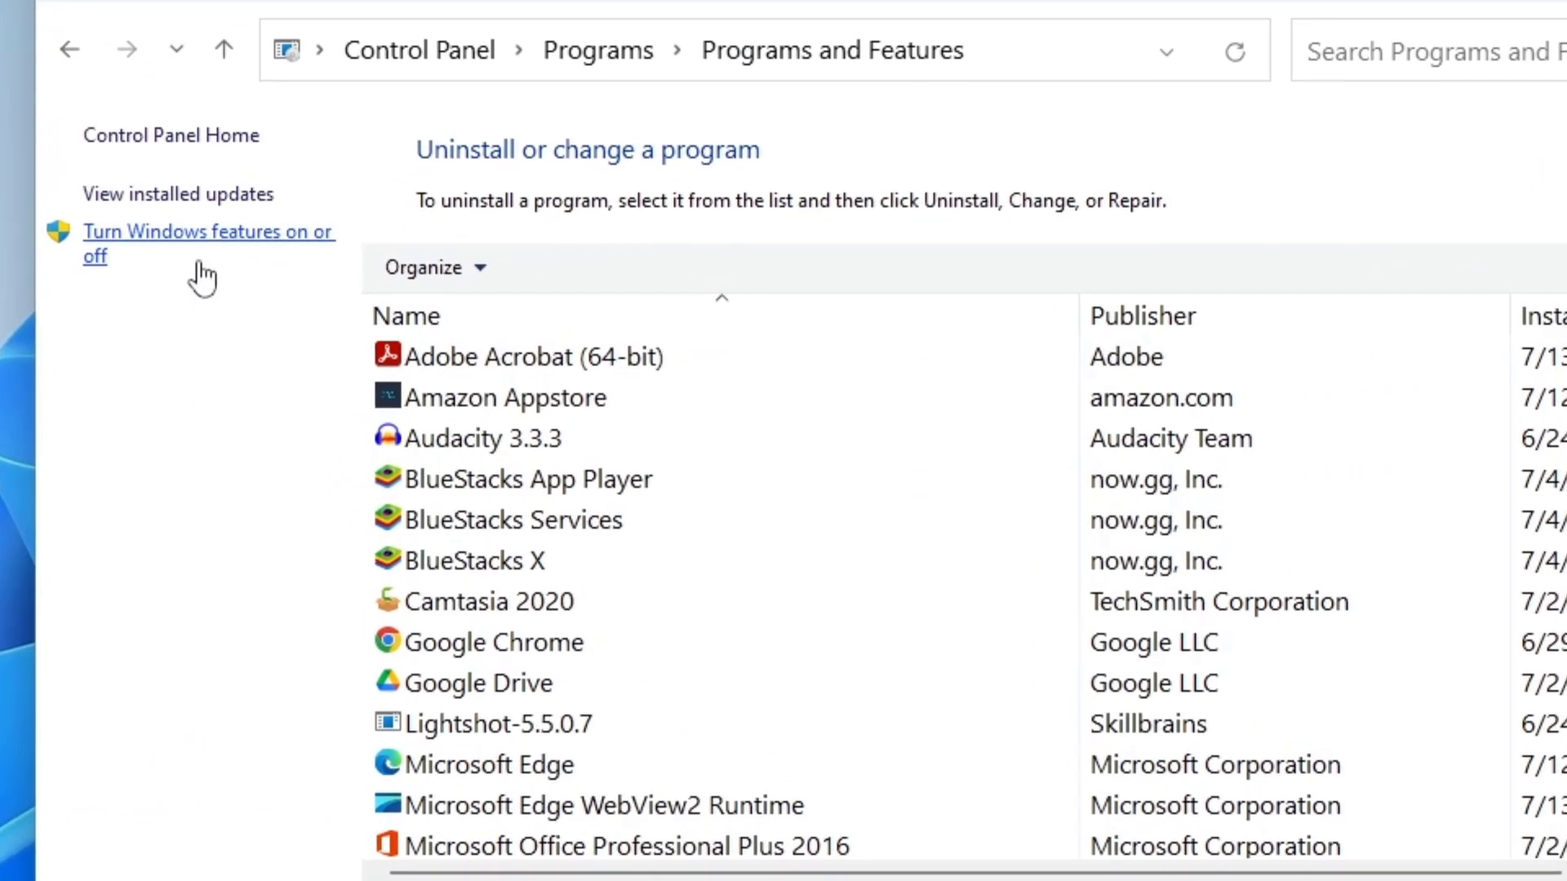
pyautogui.click(175, 240)
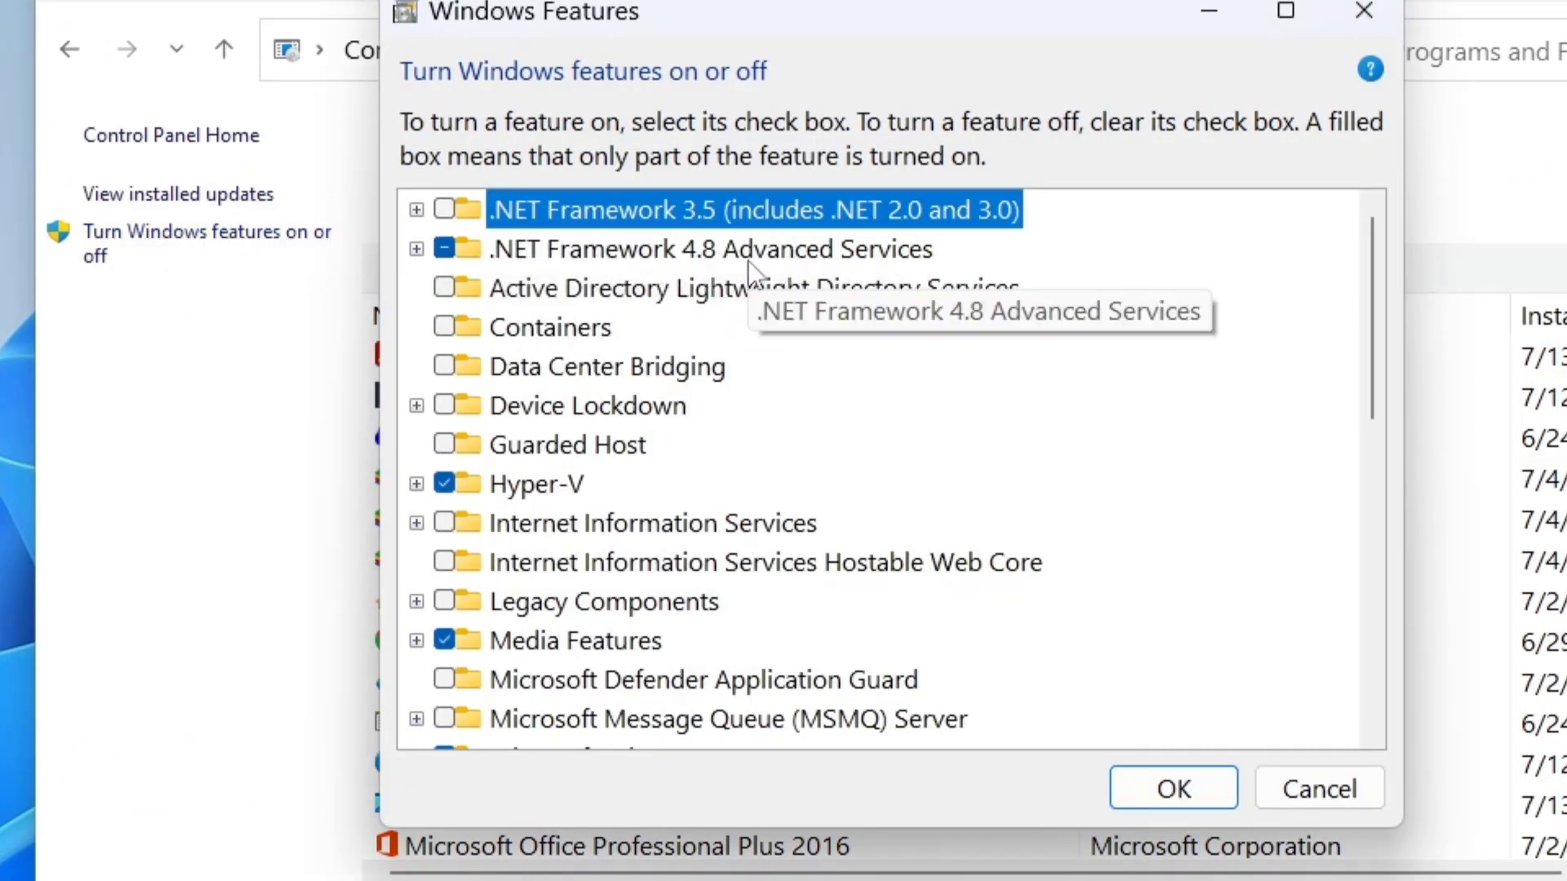
# - Uncheck Hyper-V, Virtual Machine Platform and Windows Hypervisor Platform, leaving Sandbox and WSL off, and apply
pyautogui.click(455, 492)
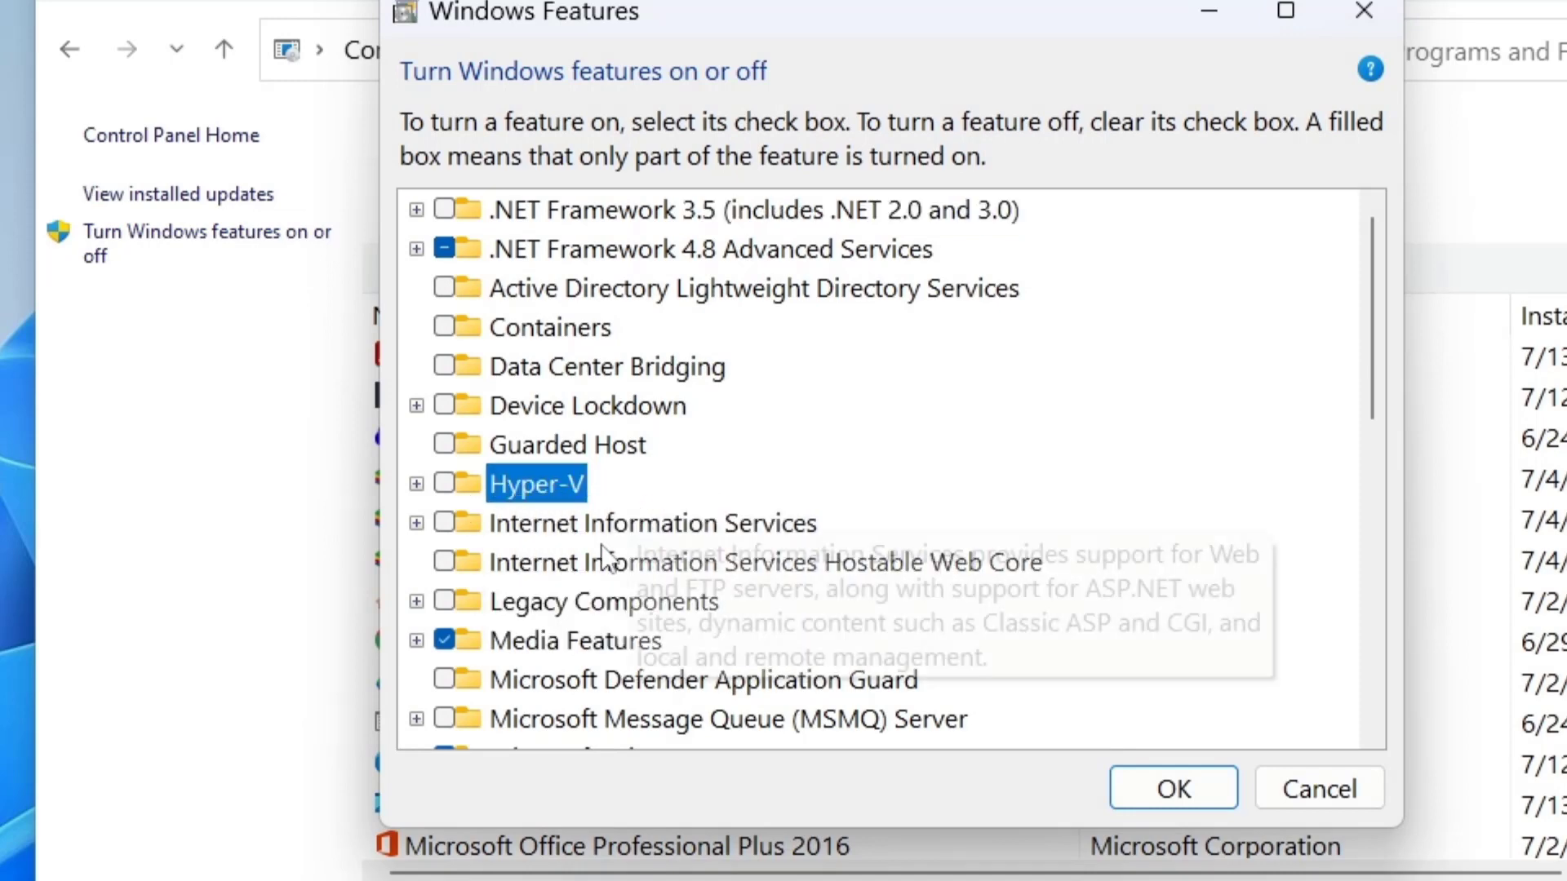
pyautogui.scroll(-1, 551, 638)
pyautogui.scroll(-1, 575, 637)
pyautogui.scroll(-4, 597, 636)
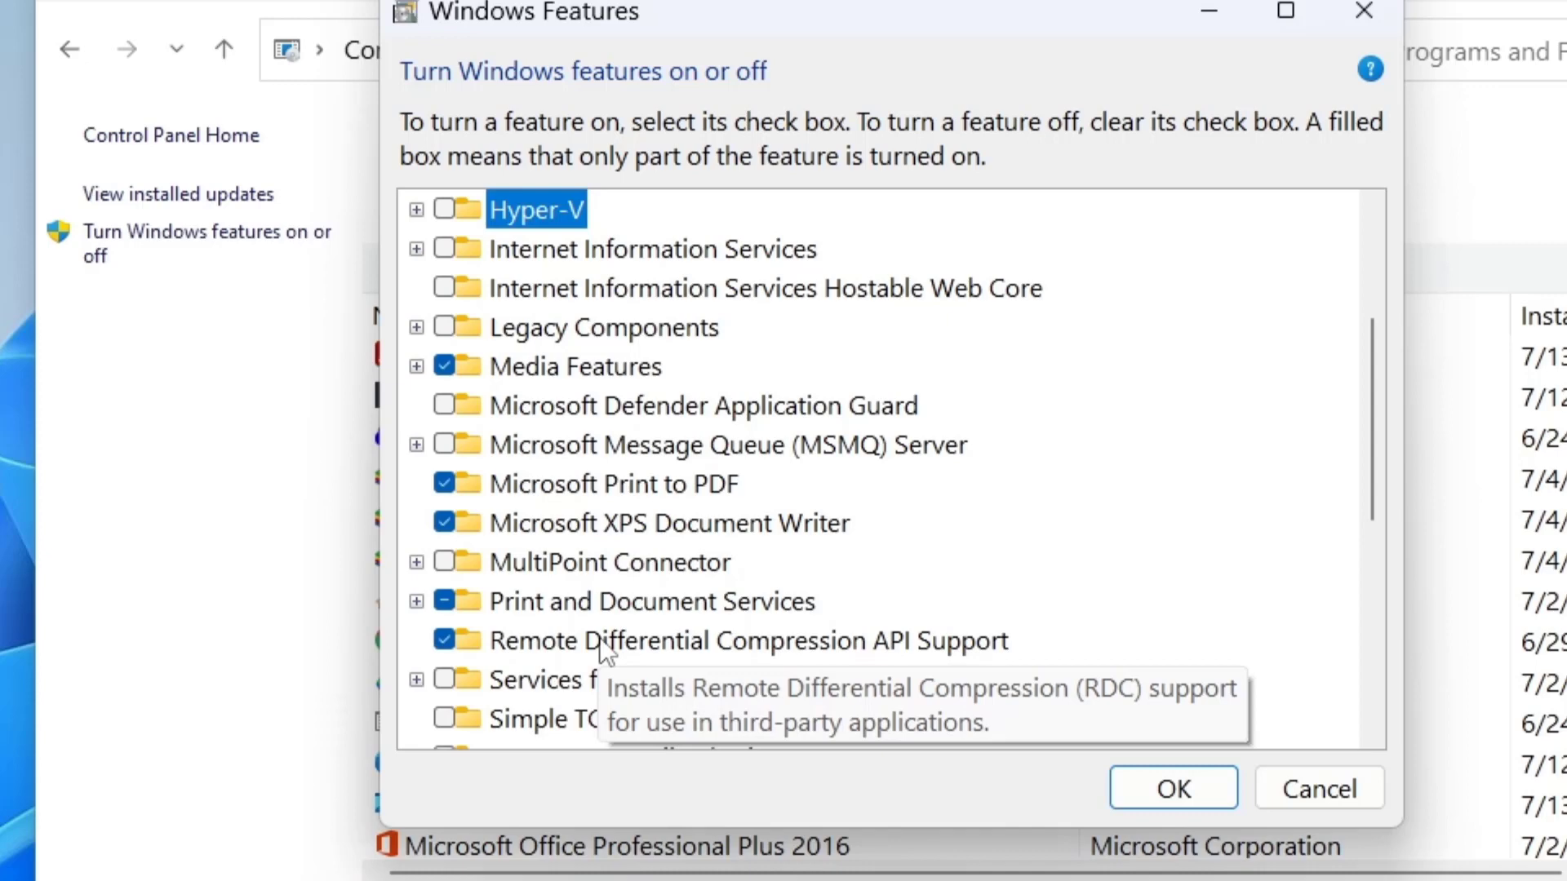
pyautogui.scroll(-4, 600, 643)
pyautogui.scroll(-3, 603, 648)
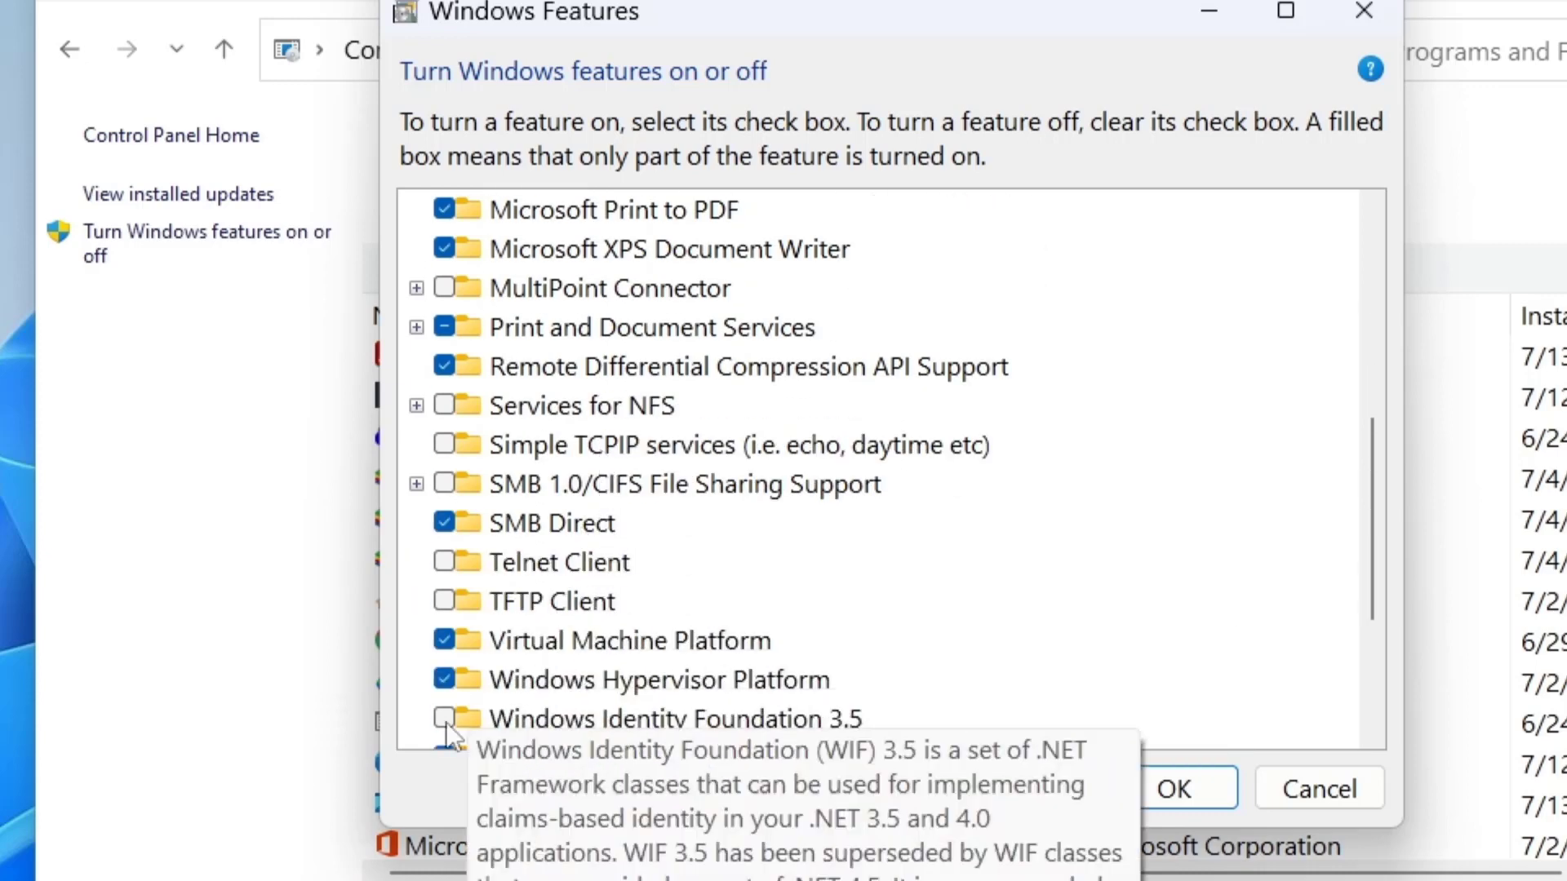
pyautogui.click(471, 652)
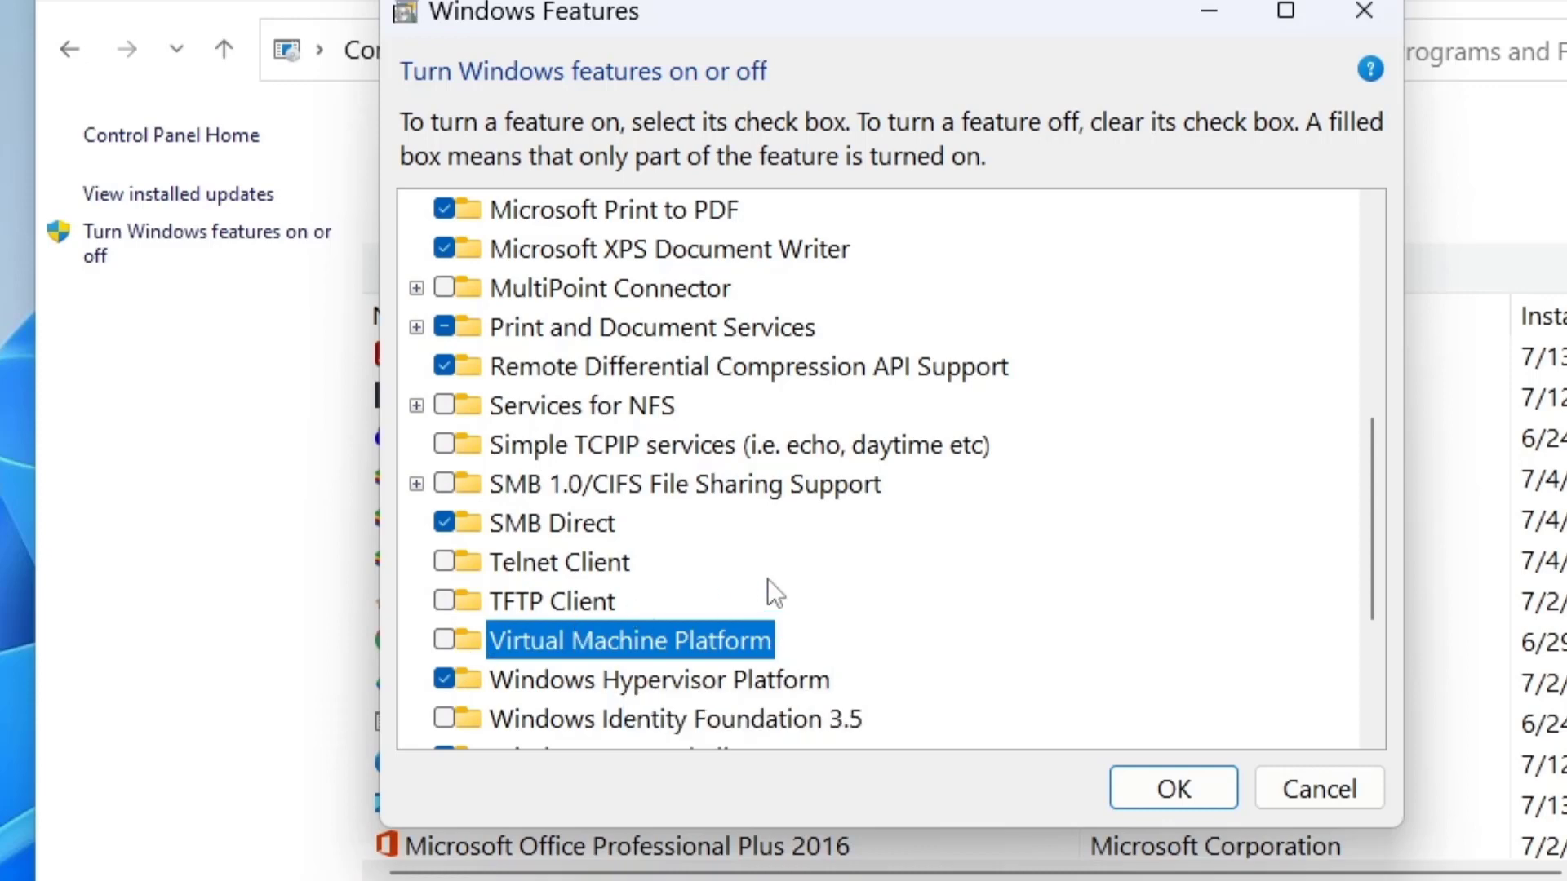
pyautogui.scroll(-1, 768, 578)
pyautogui.scroll(-4, 766, 579)
pyautogui.scroll(-2, 774, 600)
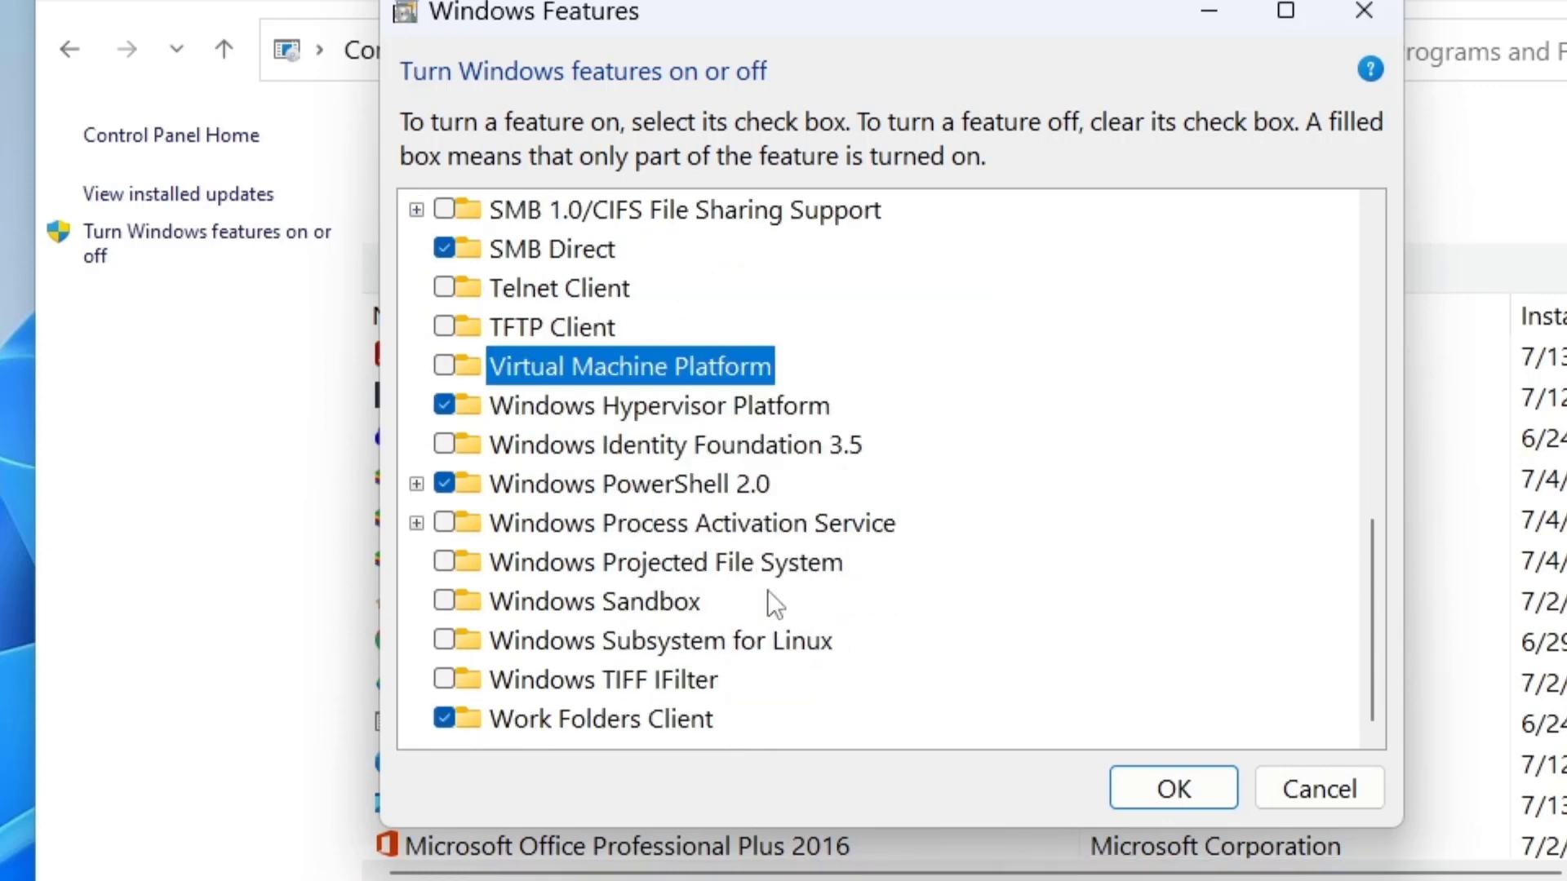
pyautogui.click(444, 405)
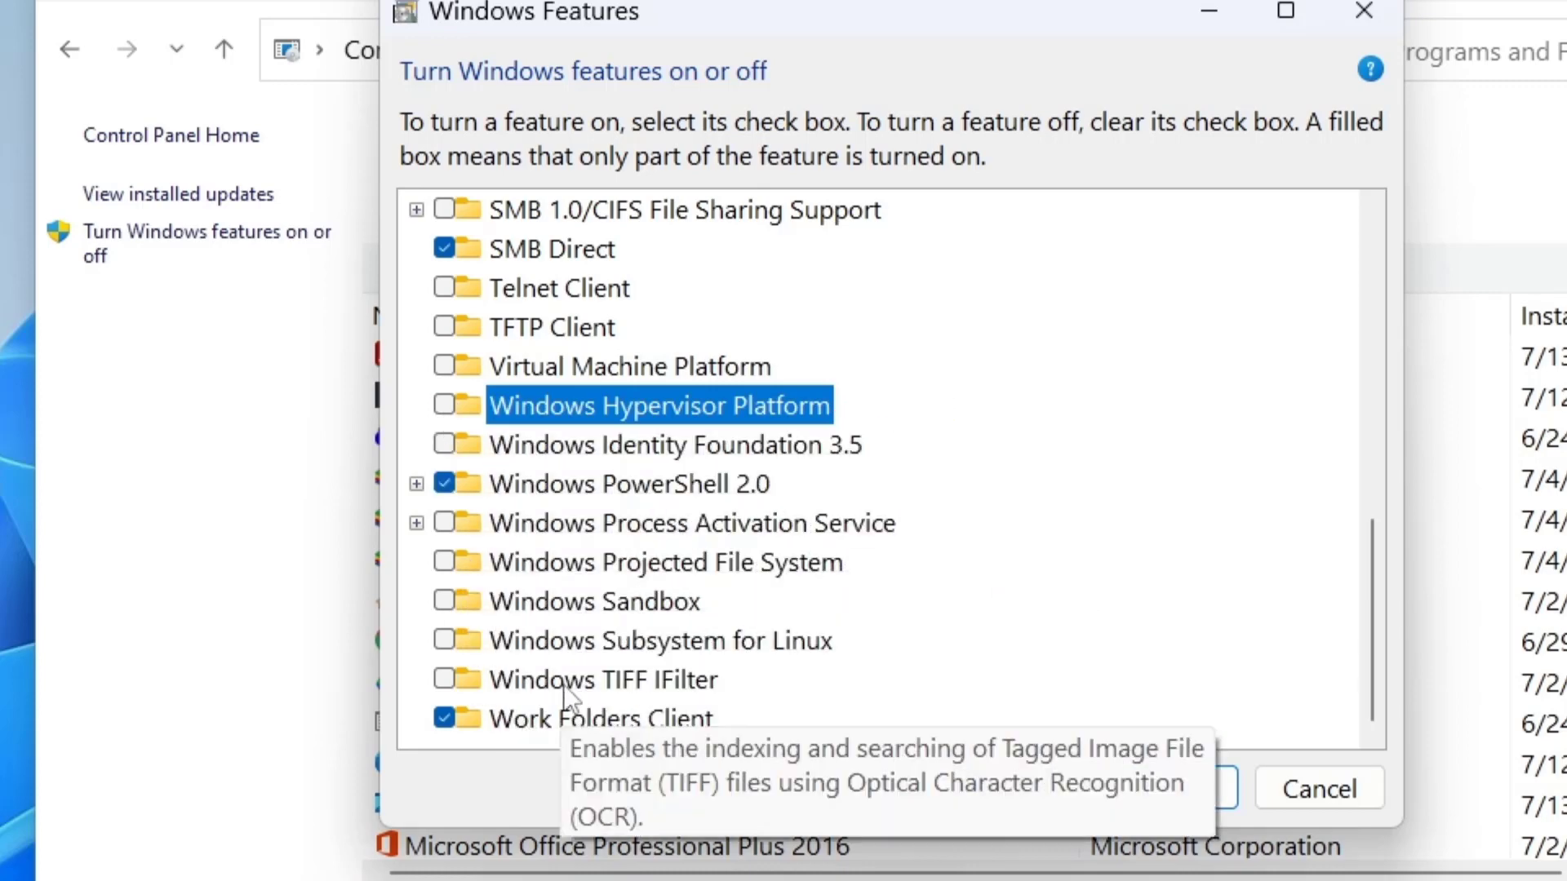
pyautogui.click(583, 602)
pyautogui.click(601, 638)
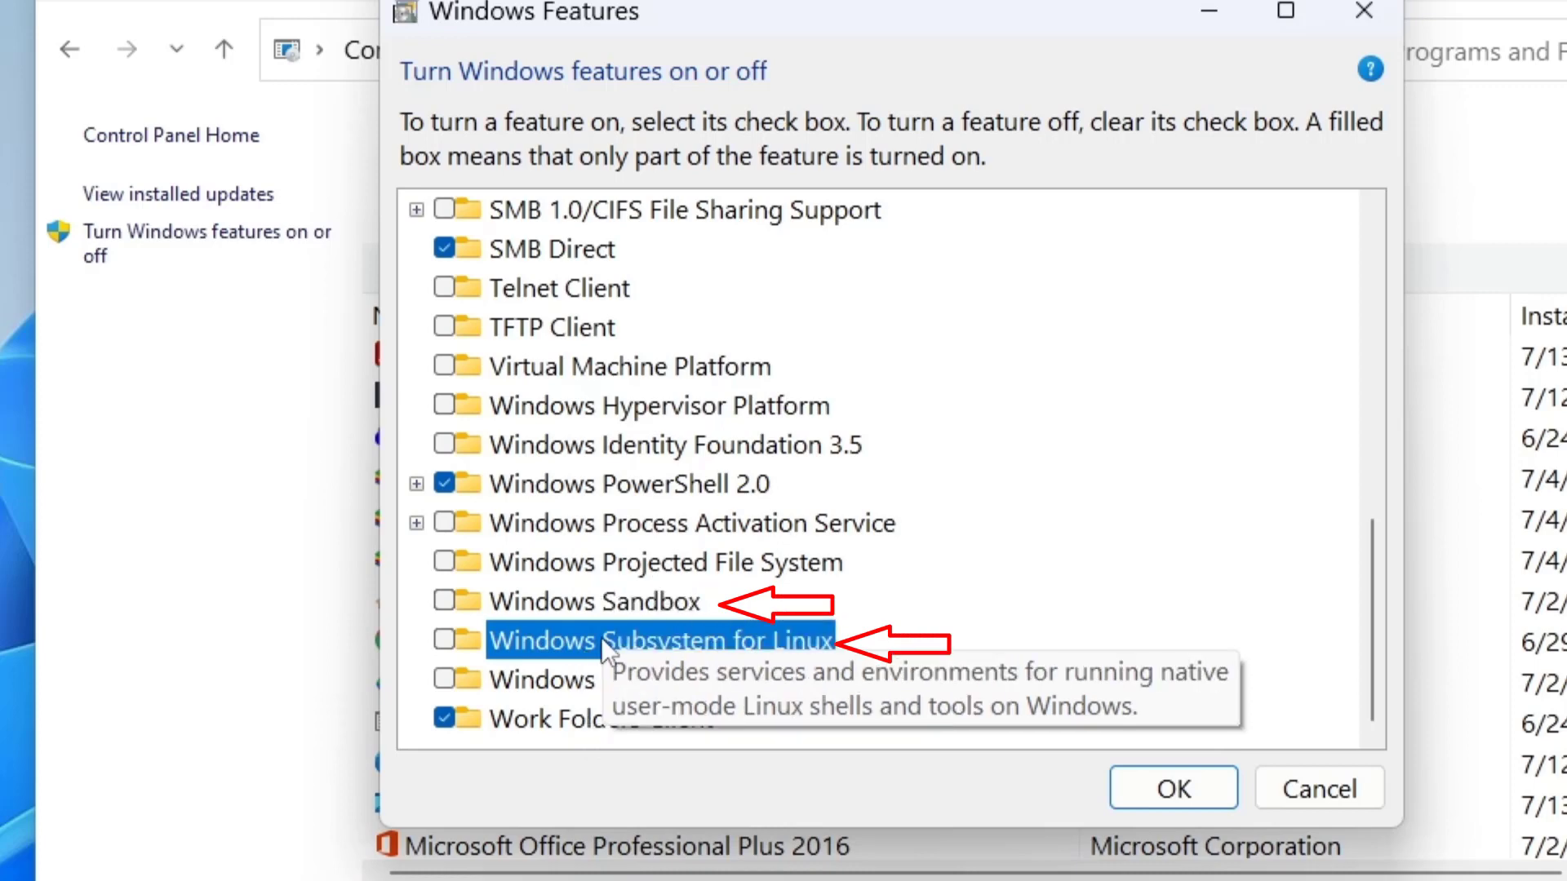
pyautogui.click(1172, 789)
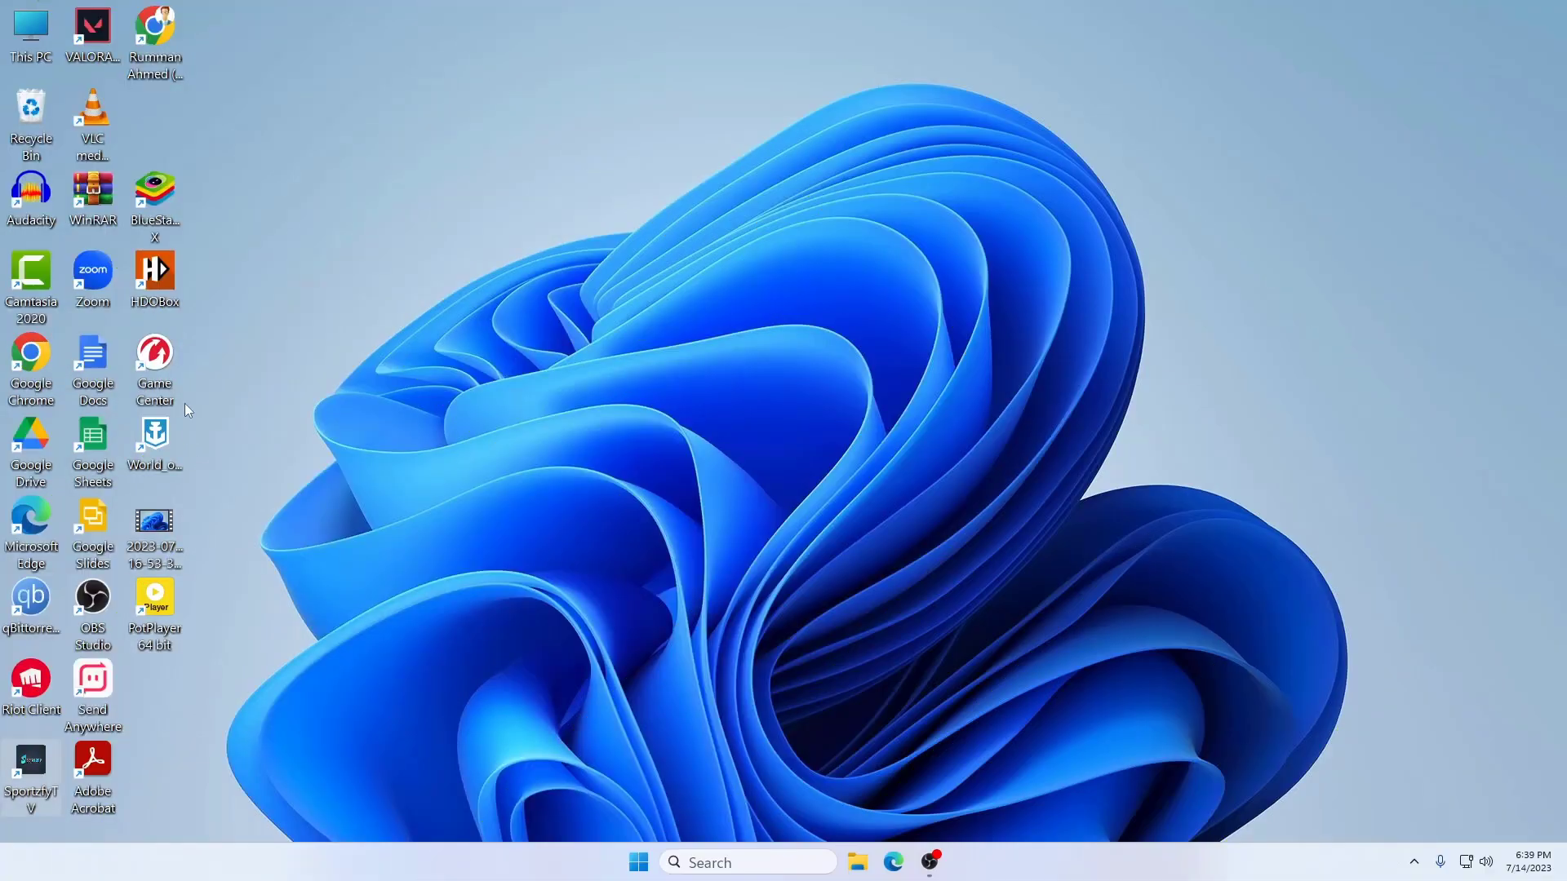
pyautogui.doubleClick(172, 217)
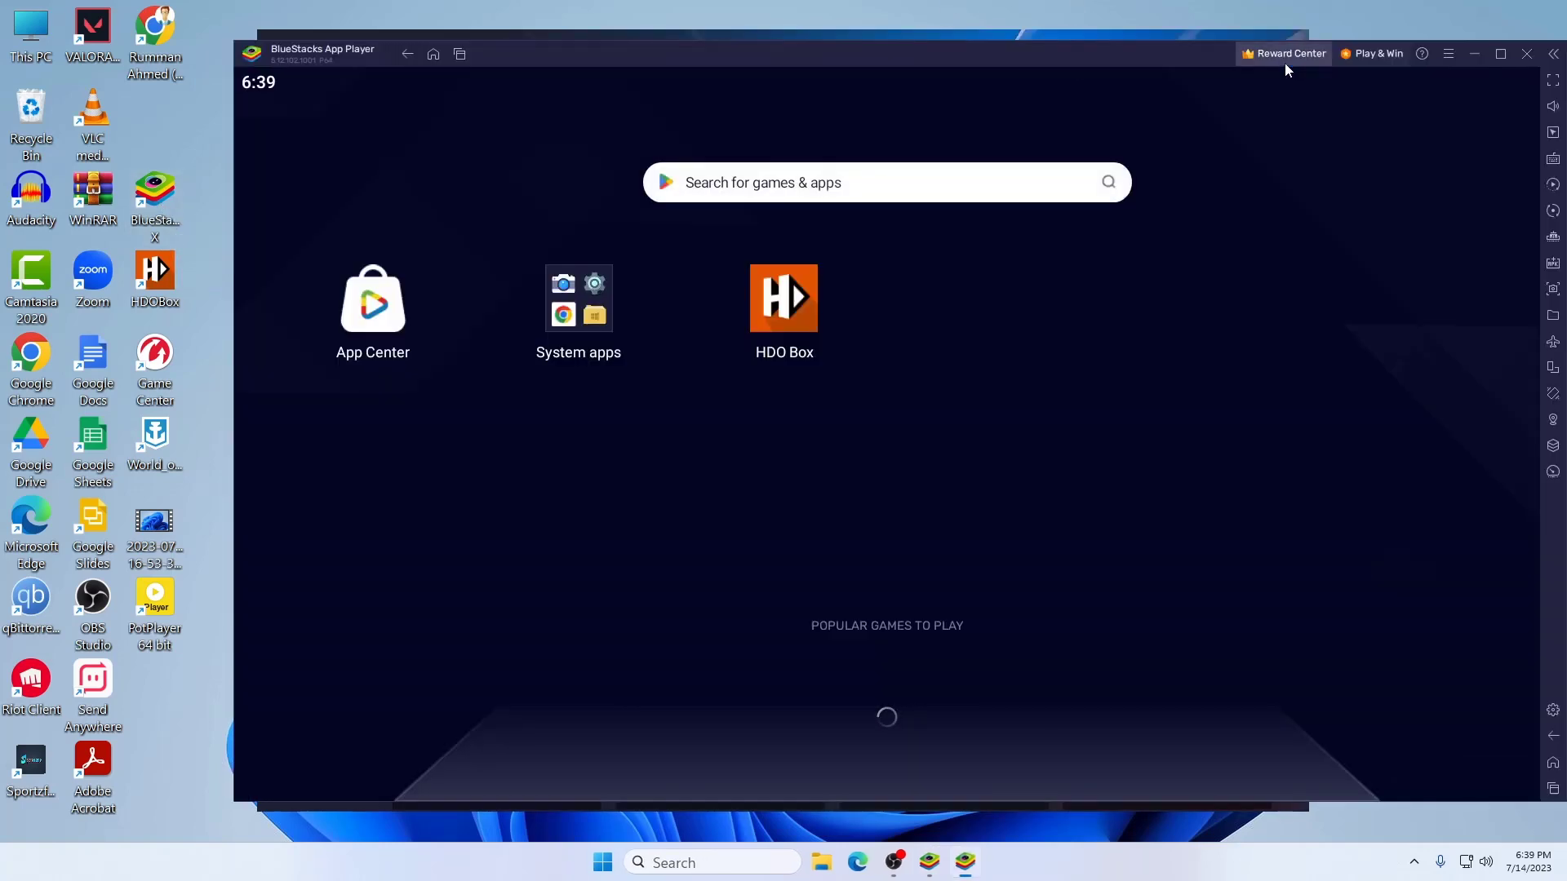
pyautogui.click(1284, 54)
pyautogui.click(1527, 53)
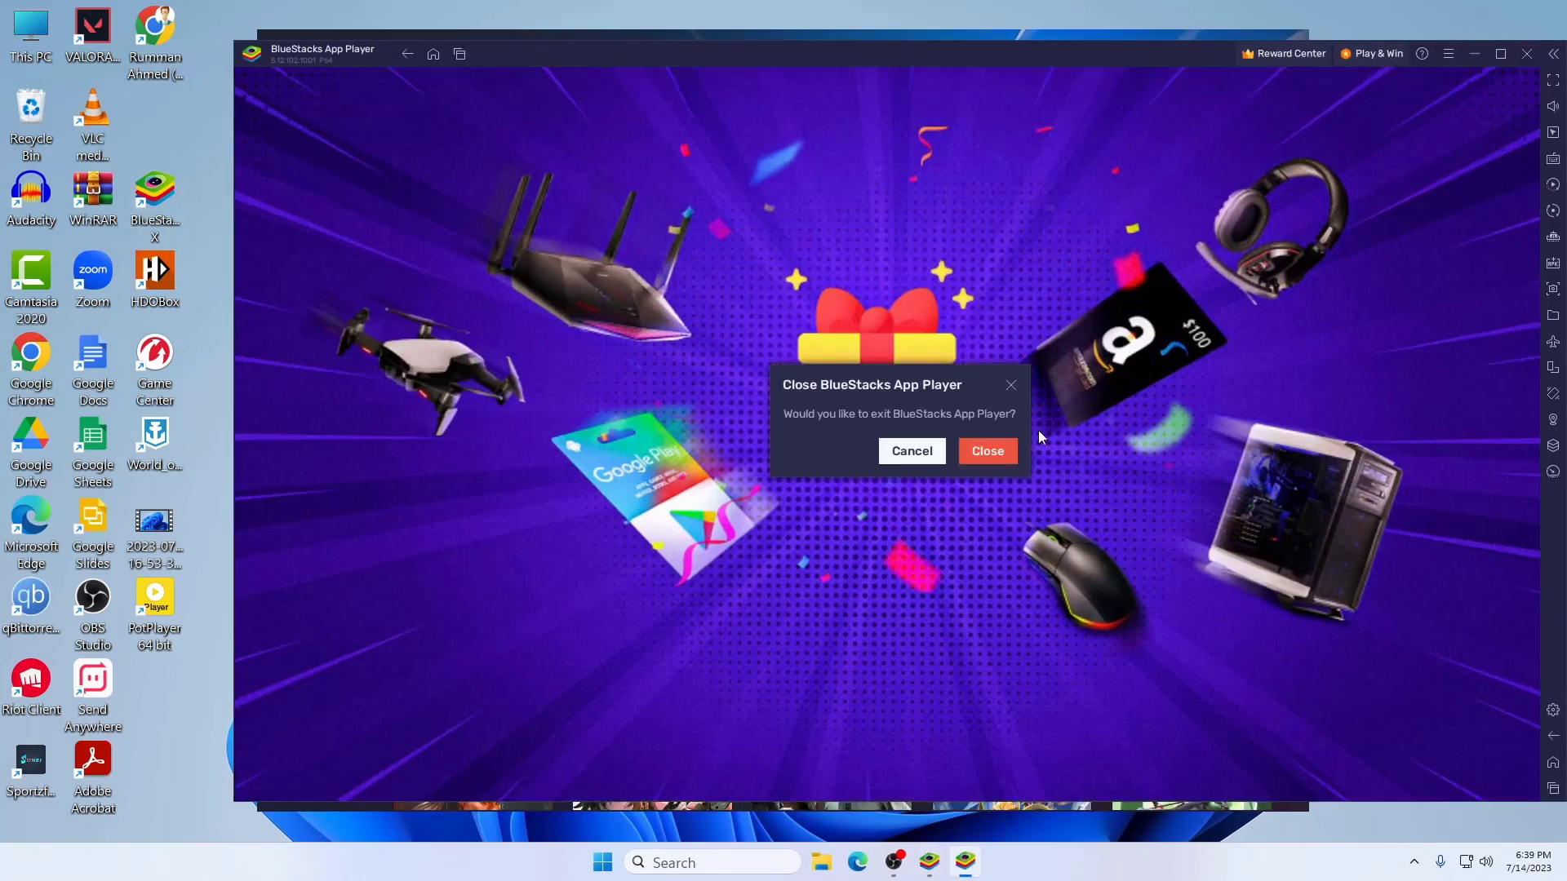
pyautogui.click(988, 452)
pyautogui.click(1295, 40)
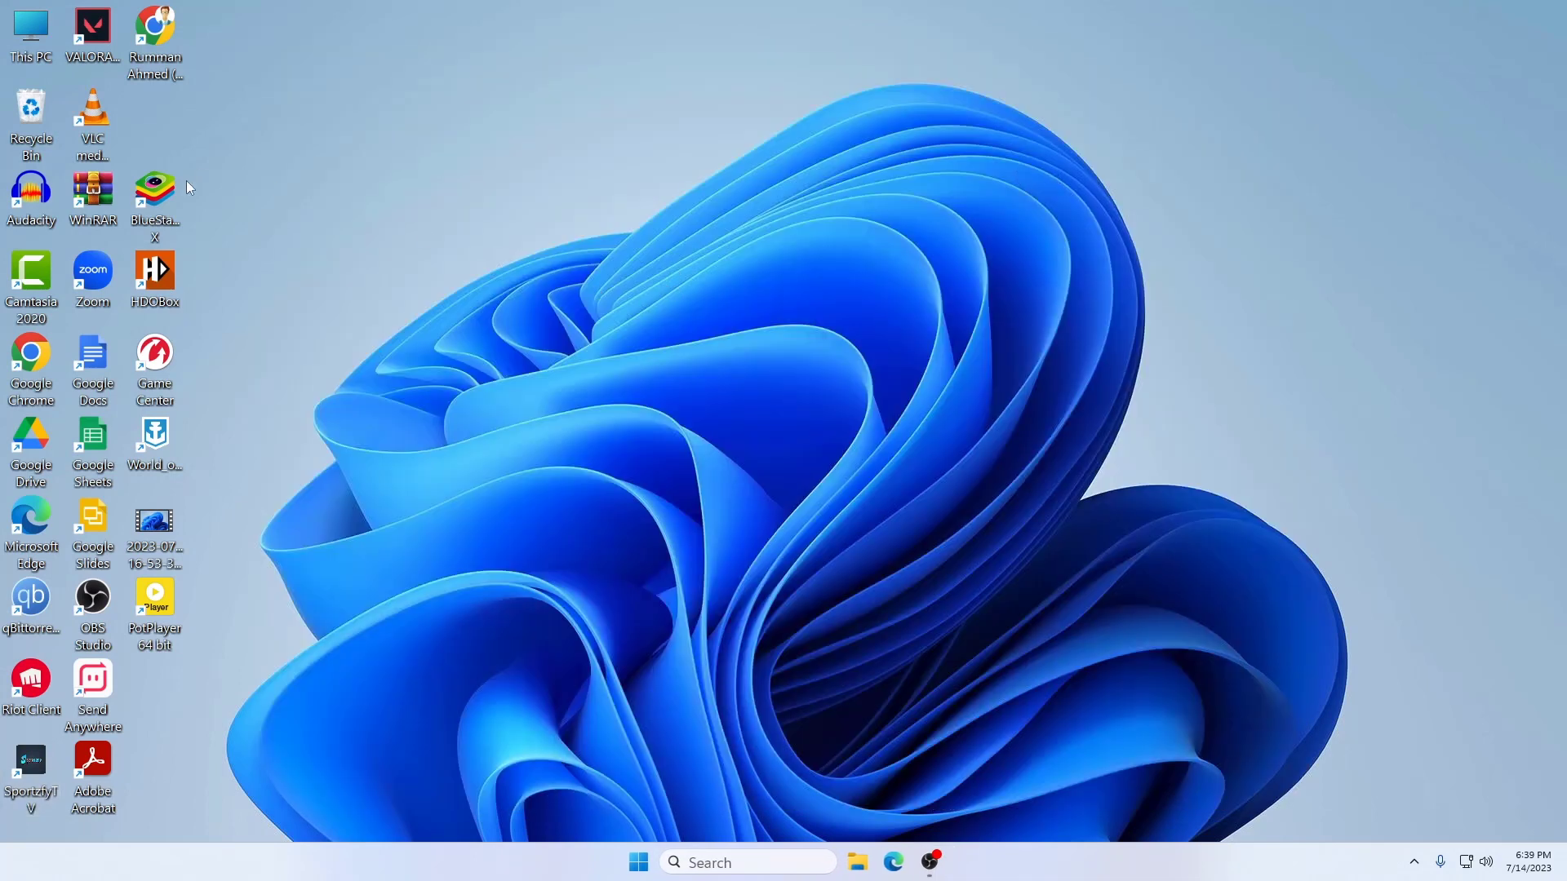
# - Start BlueStacks App Player from BlueStacks X, reposition it, then minimize both BlueStacks windows
pyautogui.doubleClick(162, 191)
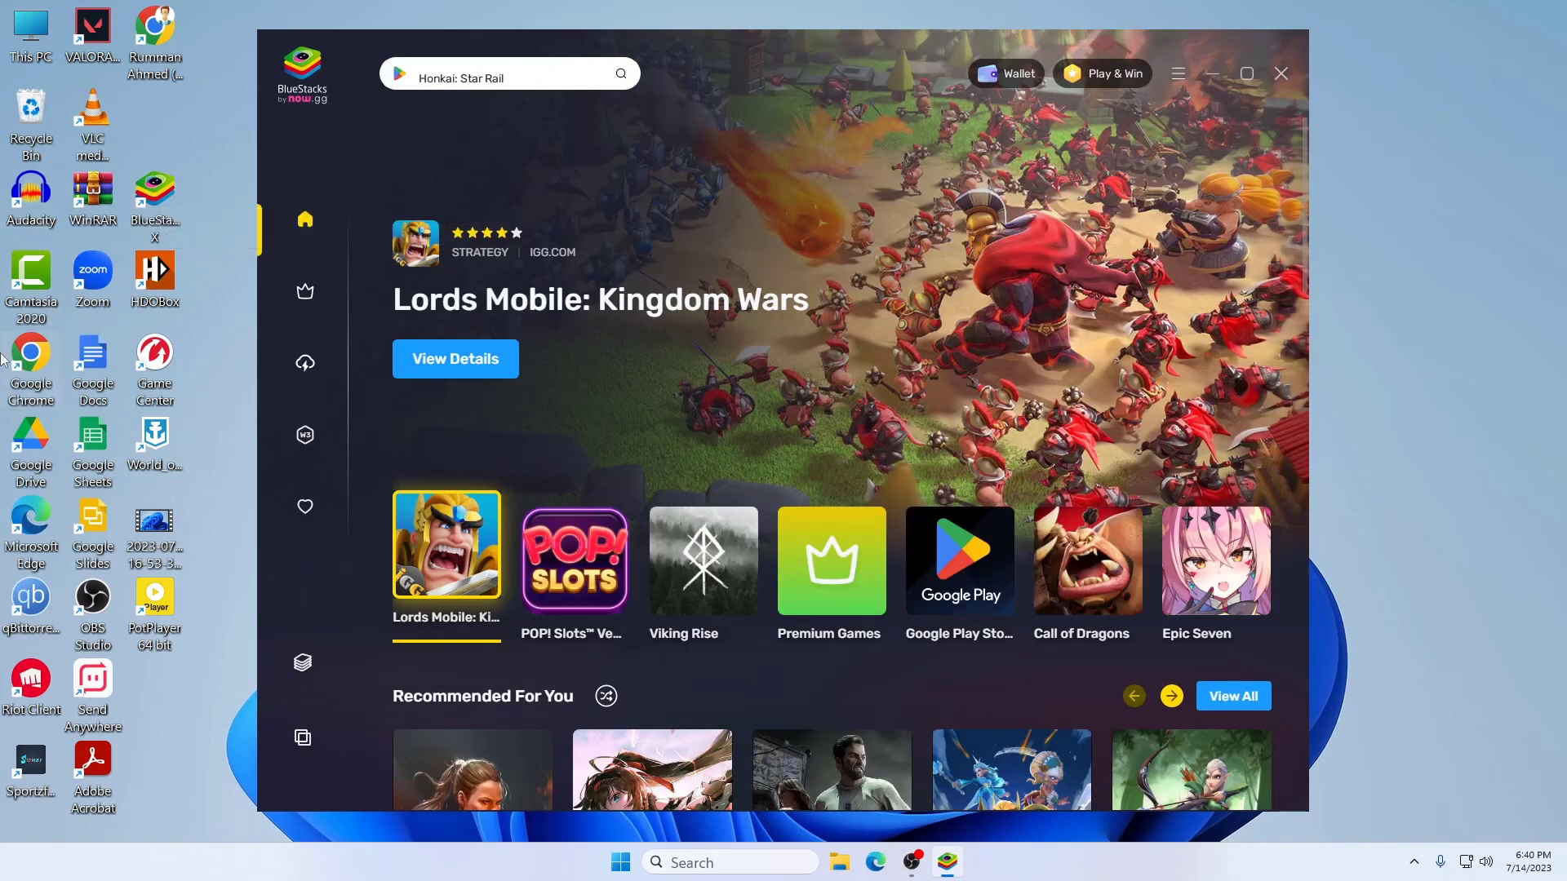
pyautogui.click(302, 667)
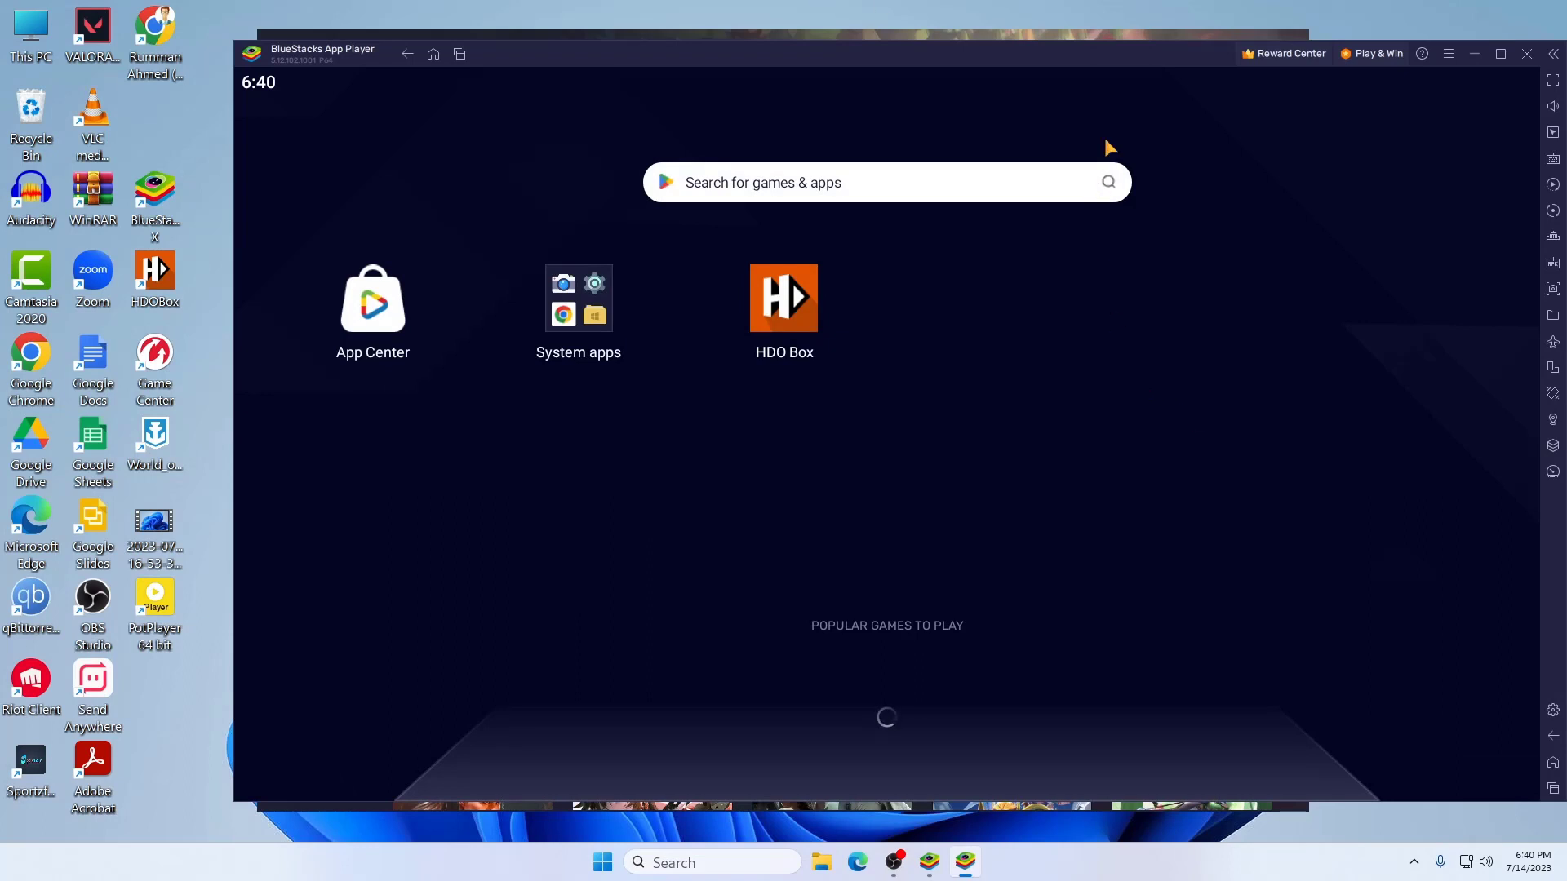
pyautogui.moveTo(1110, 67); pyautogui.dragTo(988, 63)
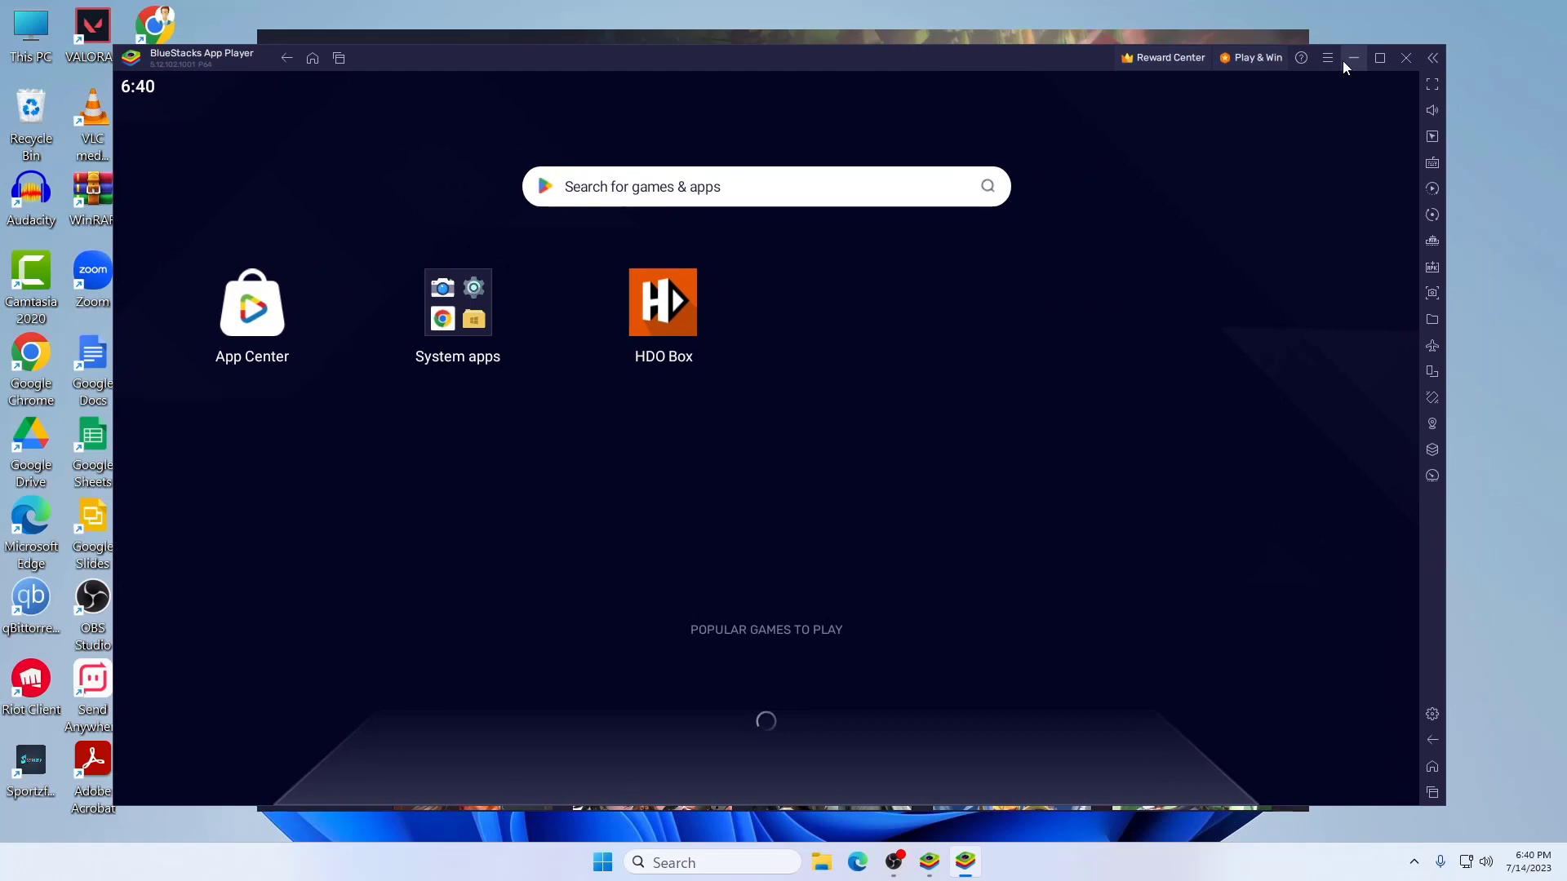
pyautogui.click(1356, 67)
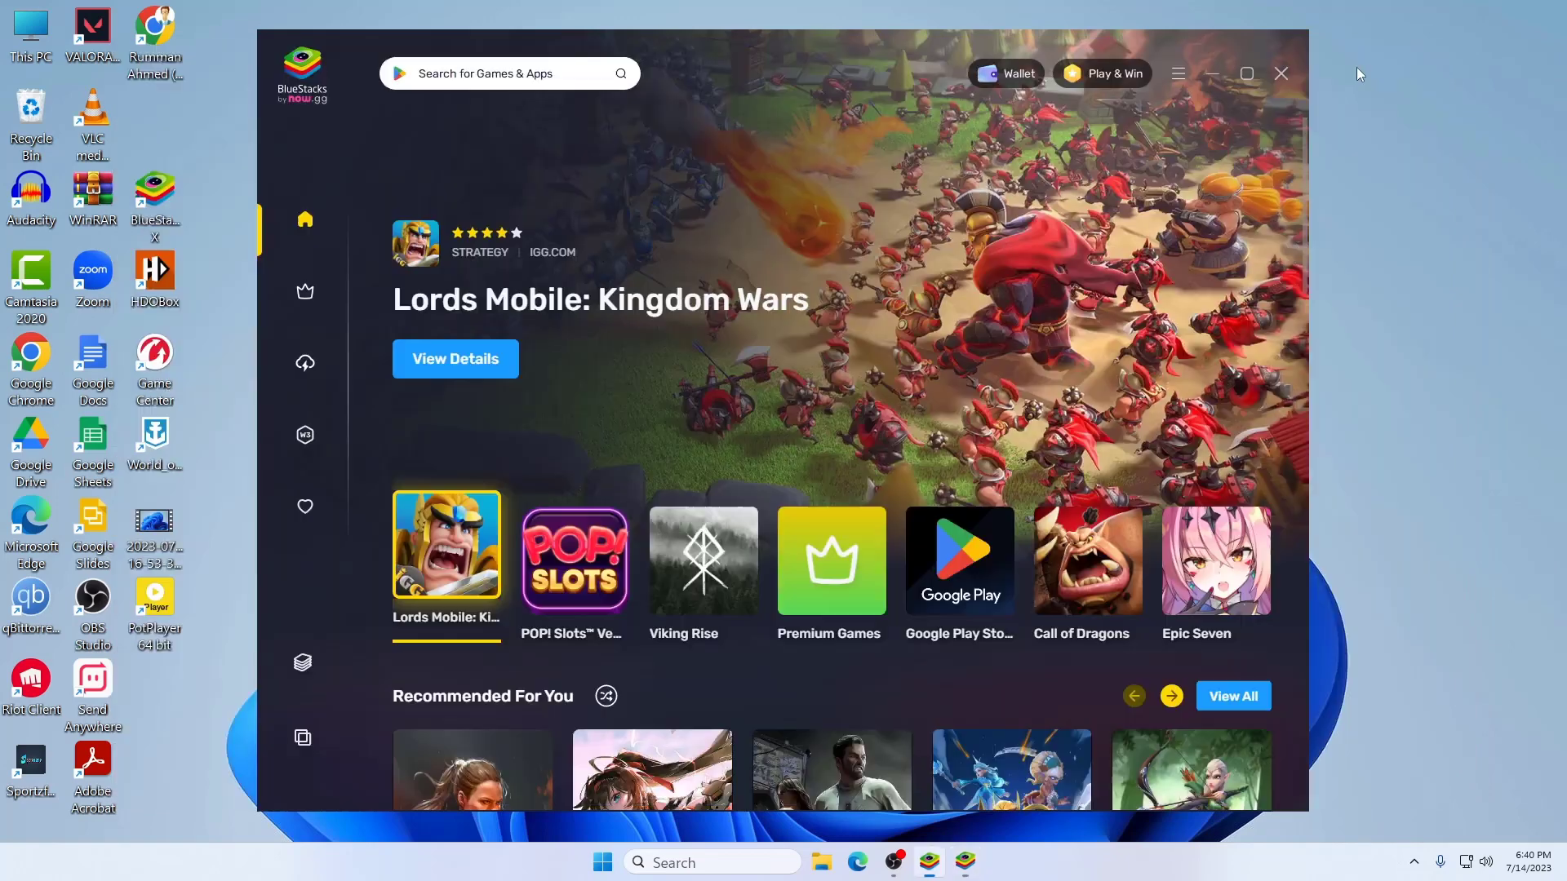
pyautogui.click(1206, 80)
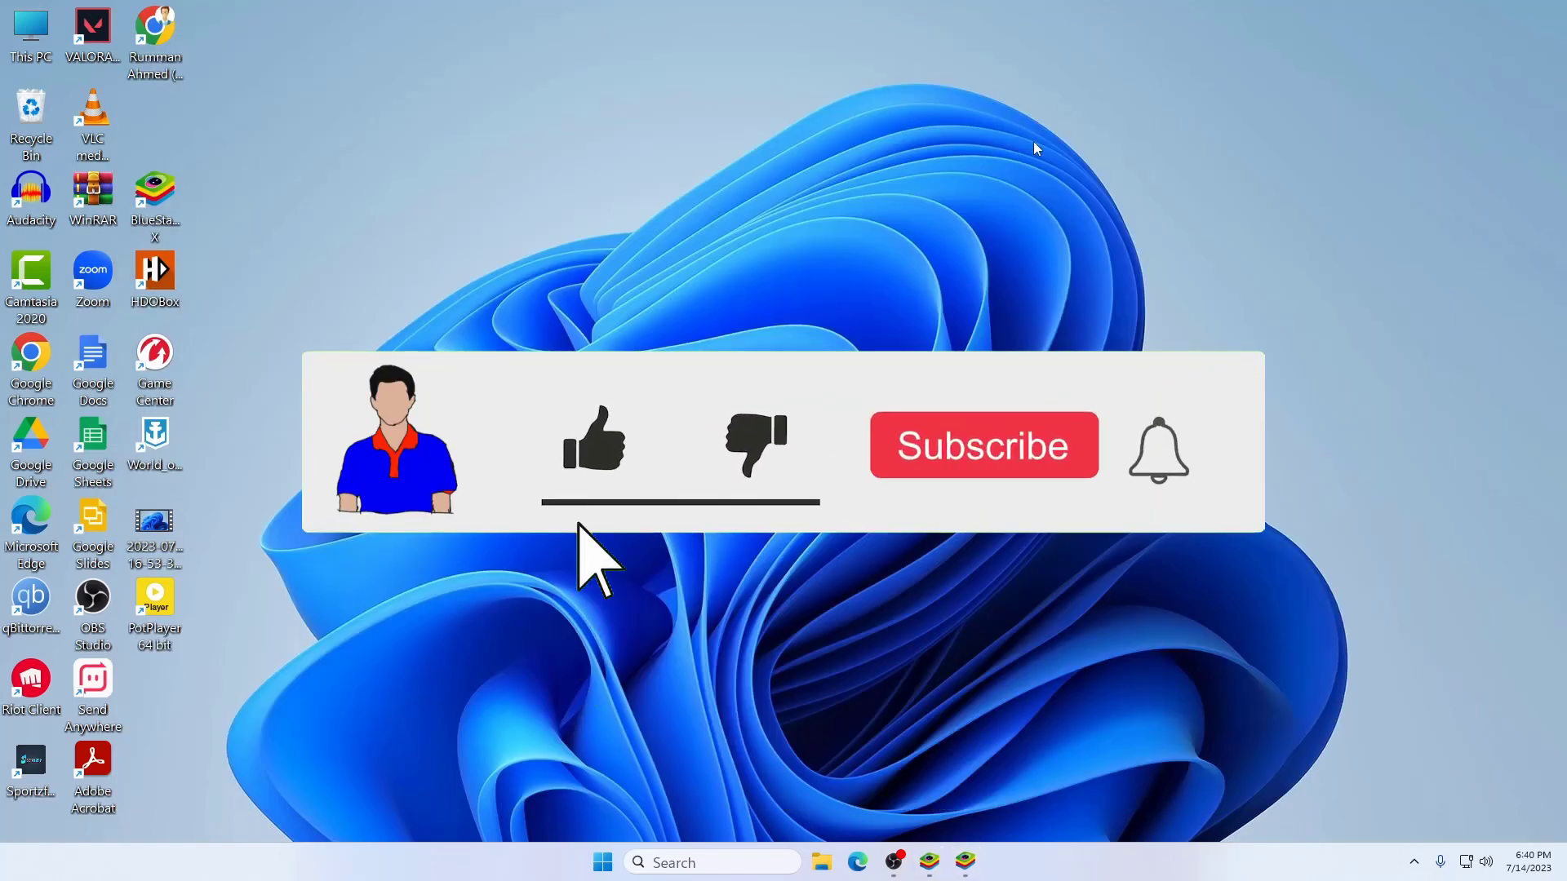